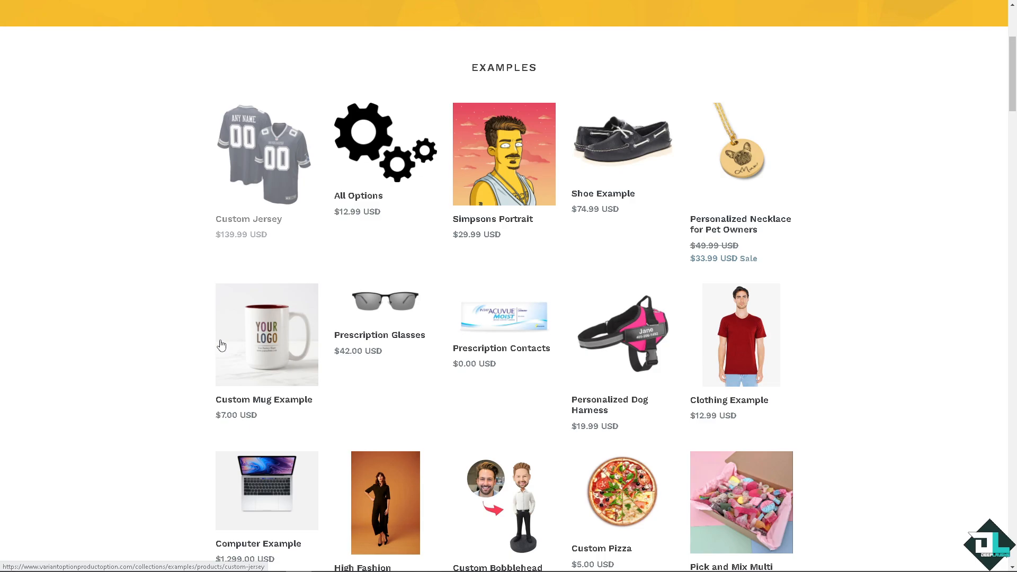
Step: Scroll through the demo store's example products and the app features section
scroll(221, 345, "down", 1)
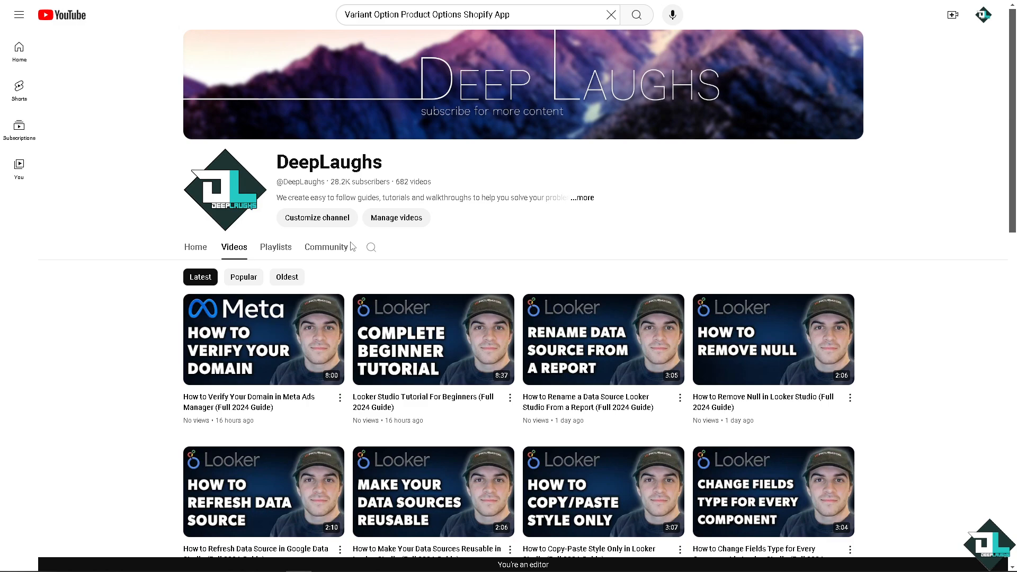
scroll(351, 273, "down", 1)
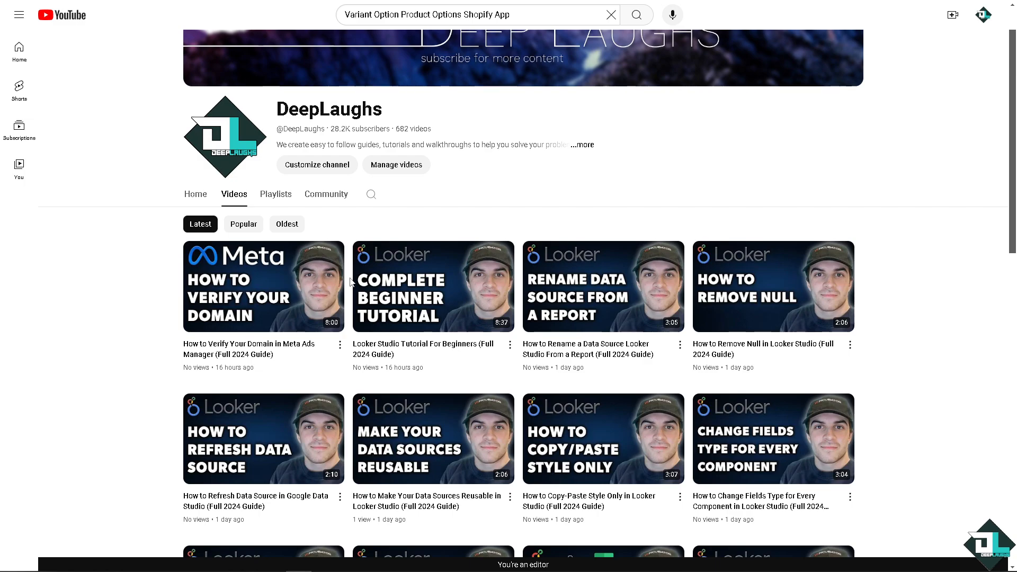
scroll(350, 282, "down", 2)
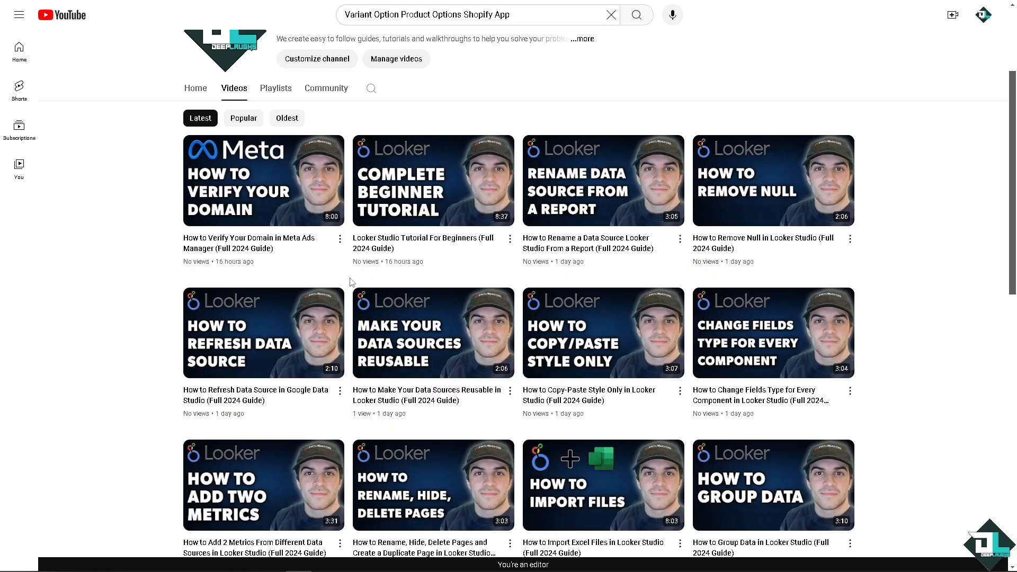
scroll(351, 281, "down", 1)
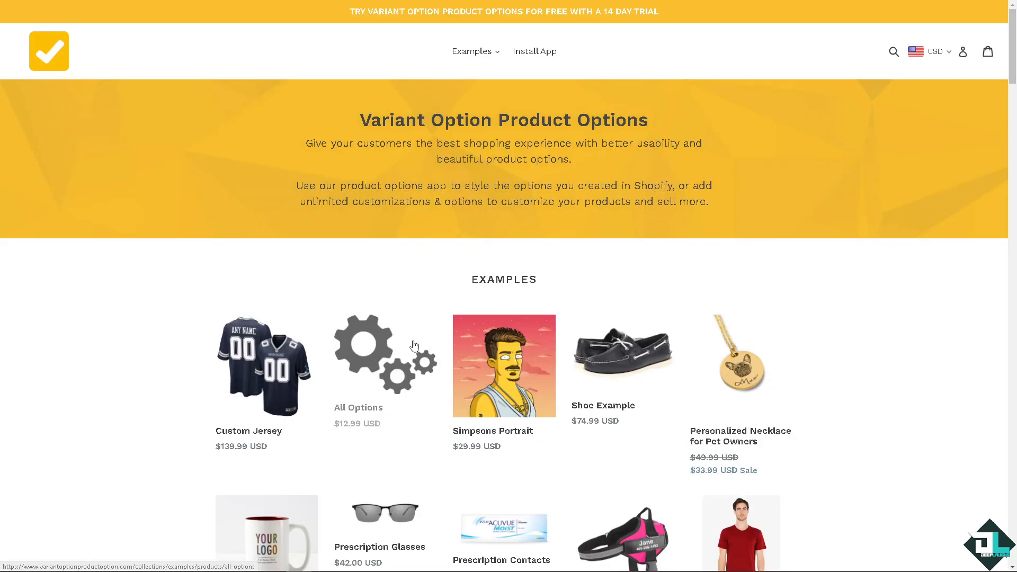
scroll(412, 359, "down", 3)
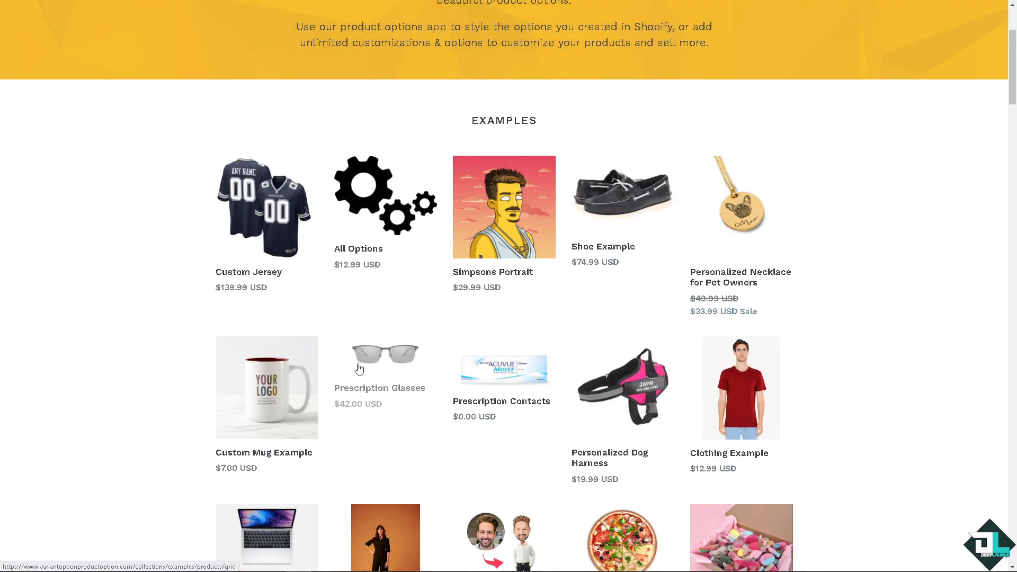
scroll(359, 369, "down", 1)
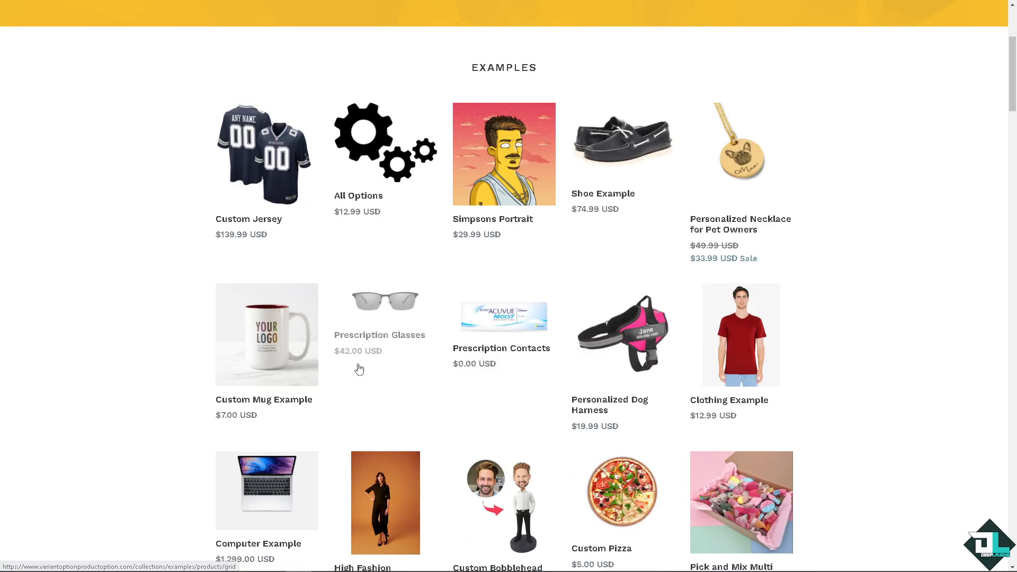
scroll(360, 369, "down", 2)
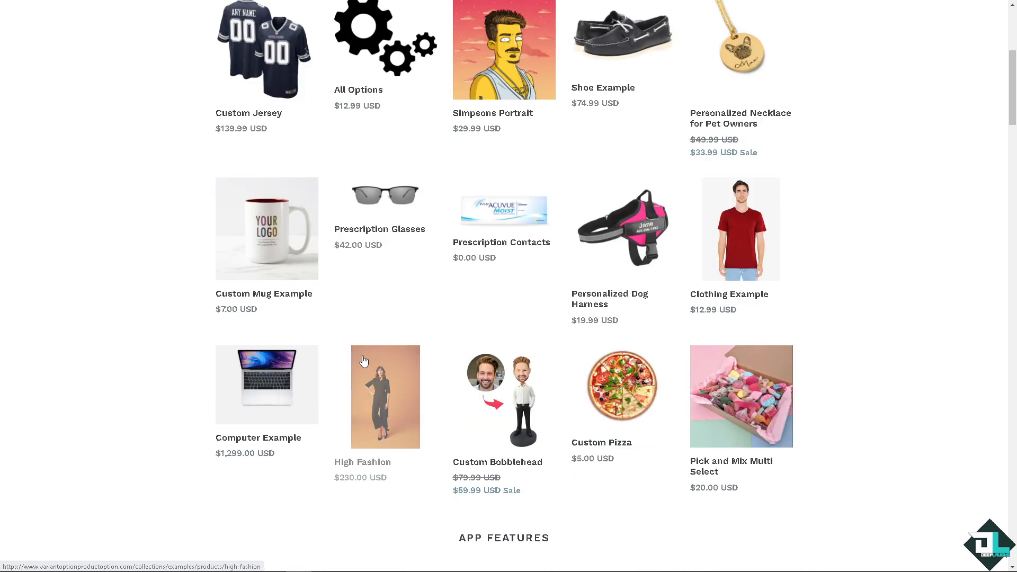
scroll(364, 361, "down", 1)
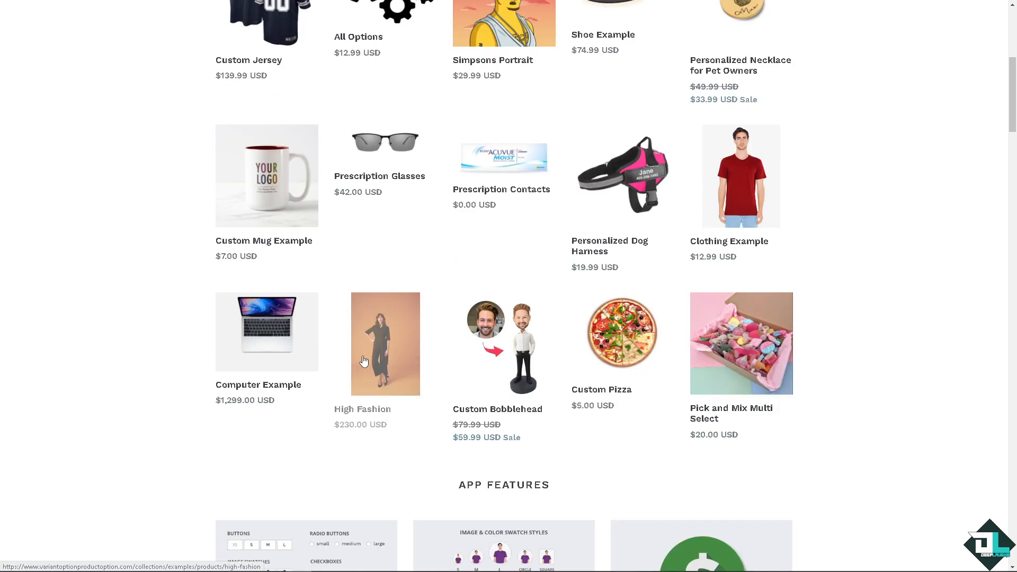
scroll(364, 361, "down", 2)
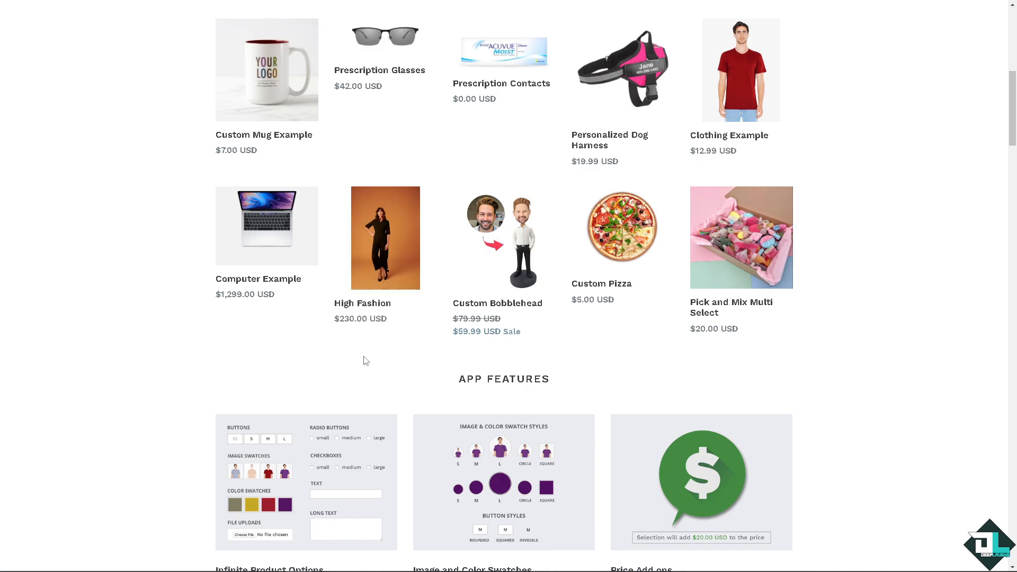
scroll(365, 361, "down", 1)
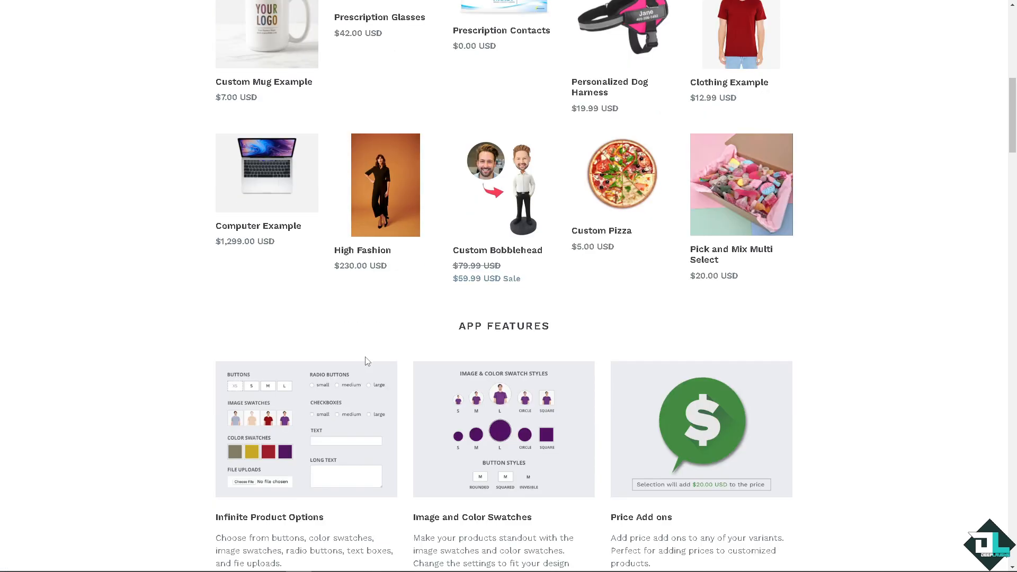
scroll(366, 361, "down", 2)
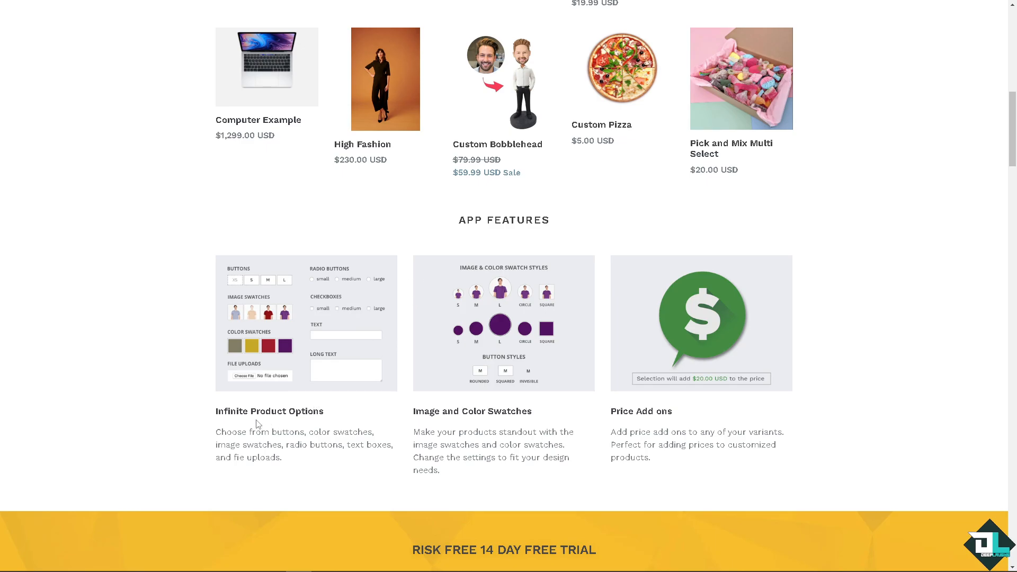
left_click_drag(332, 412, 308, 412)
scroll(546, 411, "down", 2)
scroll(521, 413, "down", 2)
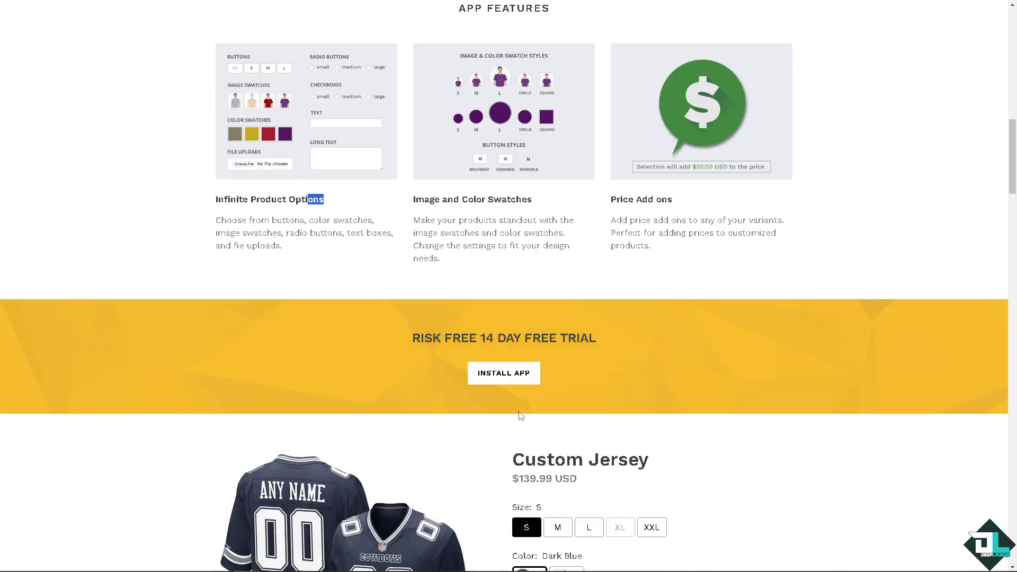
scroll(520, 416, "down", 5)
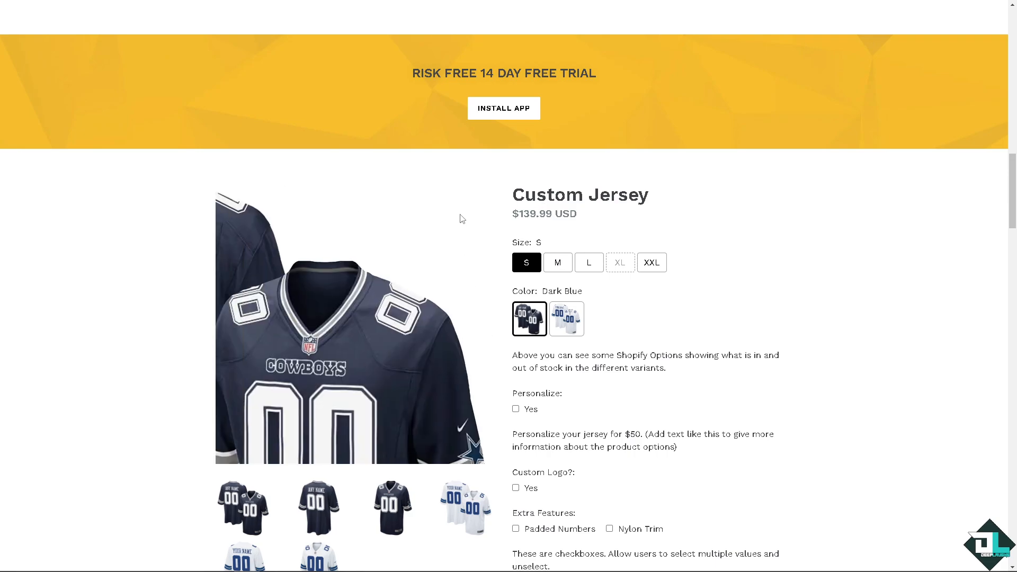
Step: Choose size L and the White colour on the Custom Jersey product
left_click(558, 265)
left_click(588, 265)
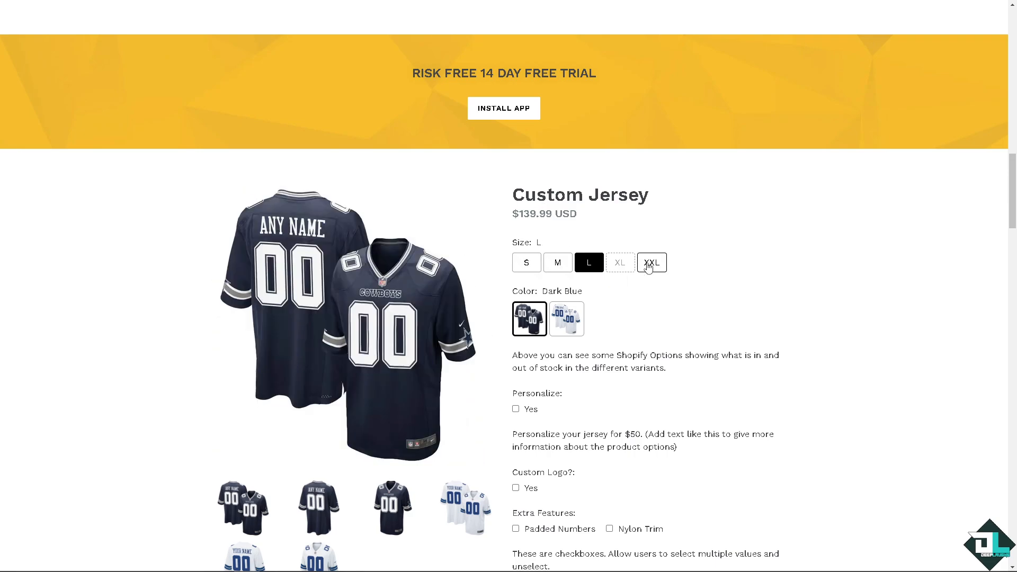
left_click(567, 312)
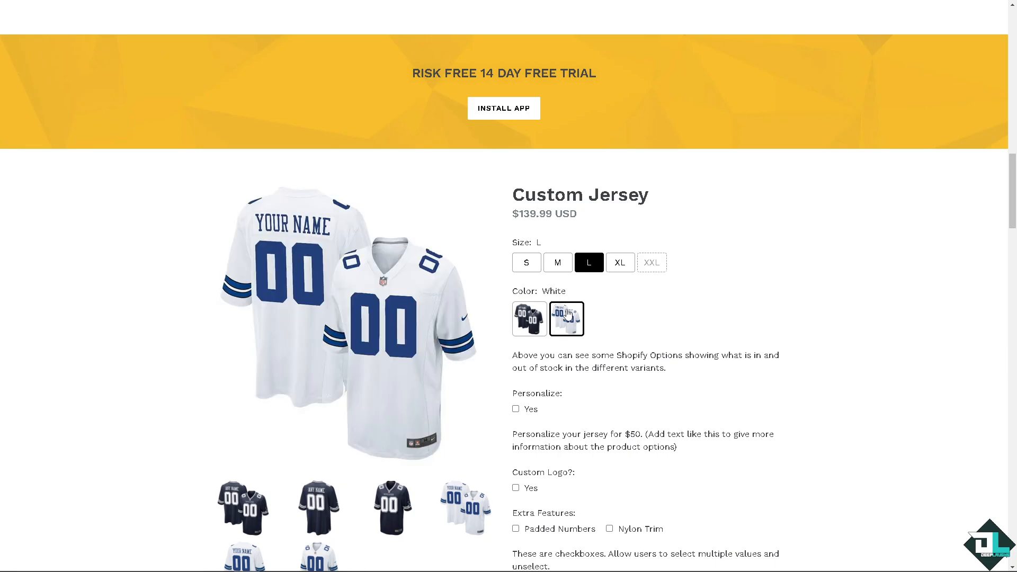
Step: Tick and untick the Personalize Yes option on the jersey
scroll(542, 398, "down", 2)
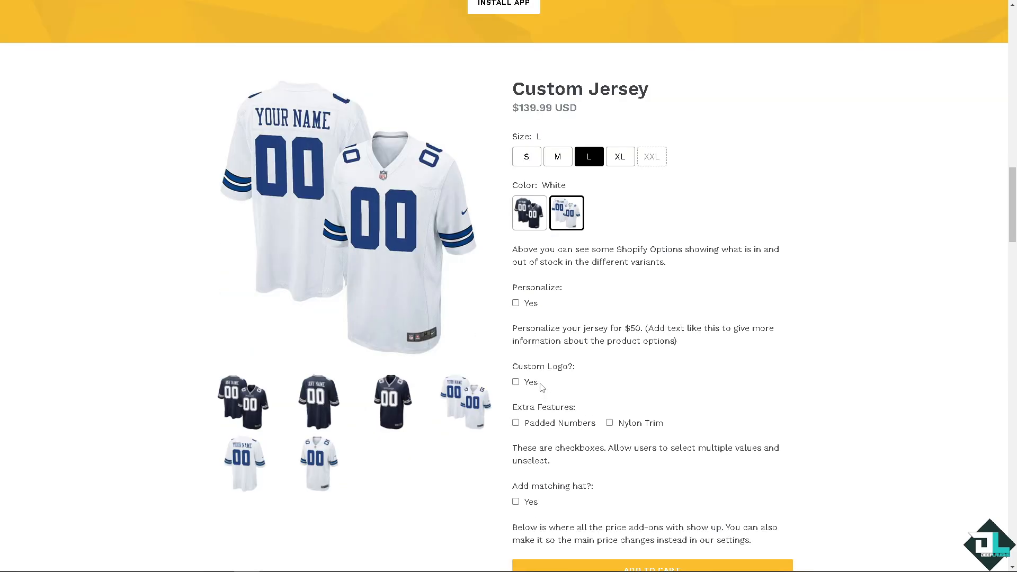
left_click(516, 303)
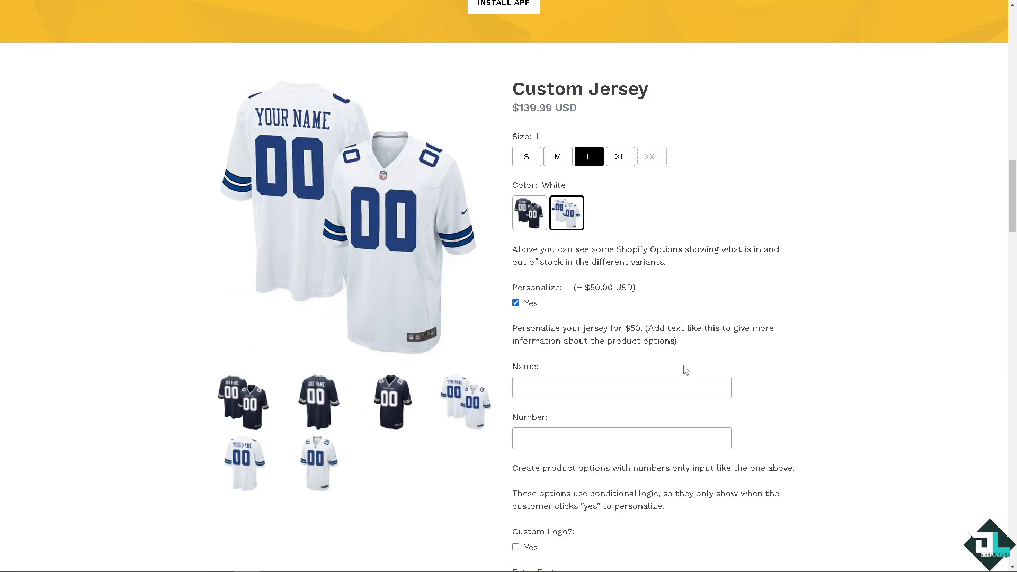
left_click(516, 303)
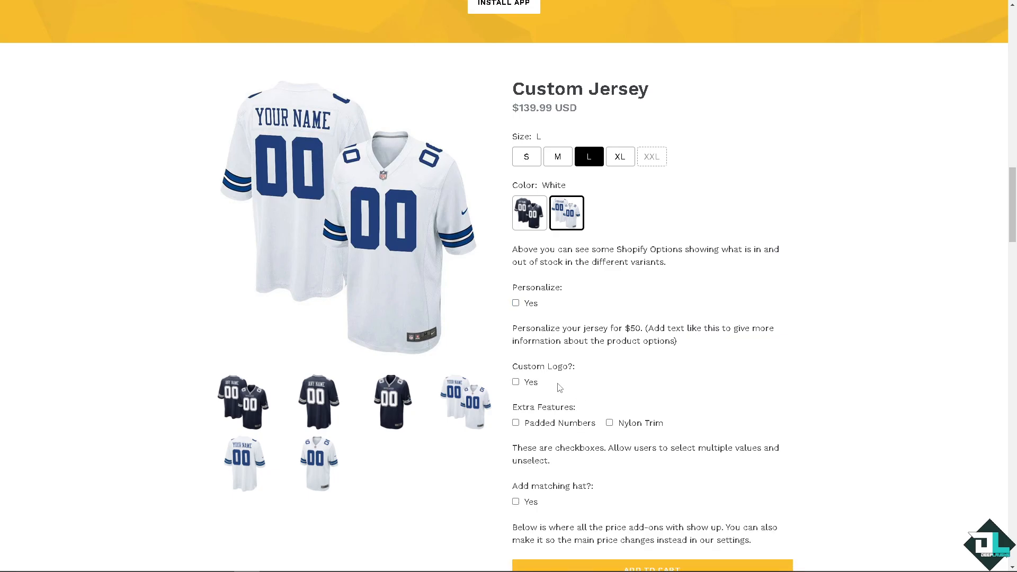
Step: Scroll through the rest of the jersey page, the testimonials and the stock display section
scroll(559, 388, "down", 2)
scroll(570, 386, "down", 2)
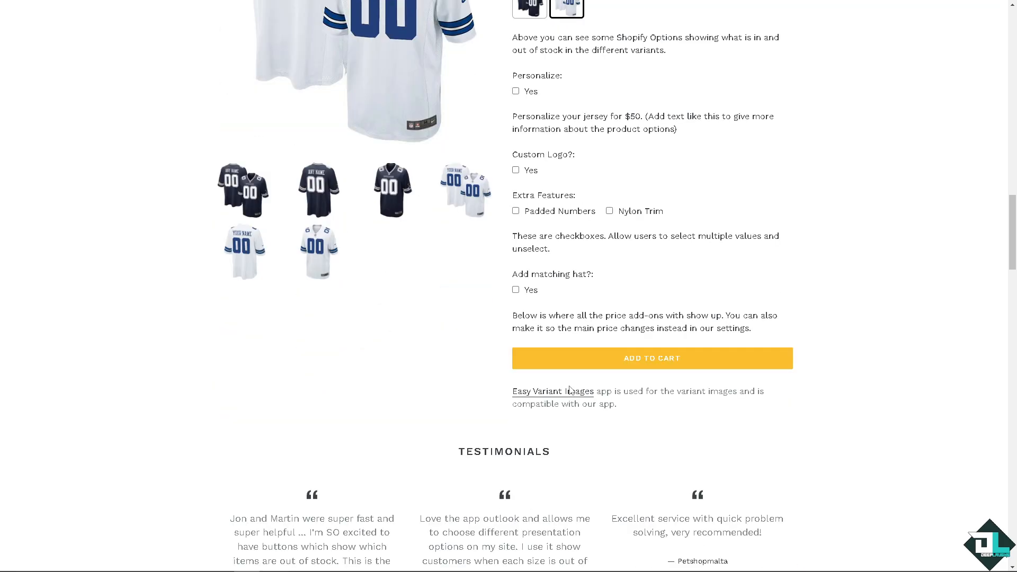
scroll(570, 386, "up", 1)
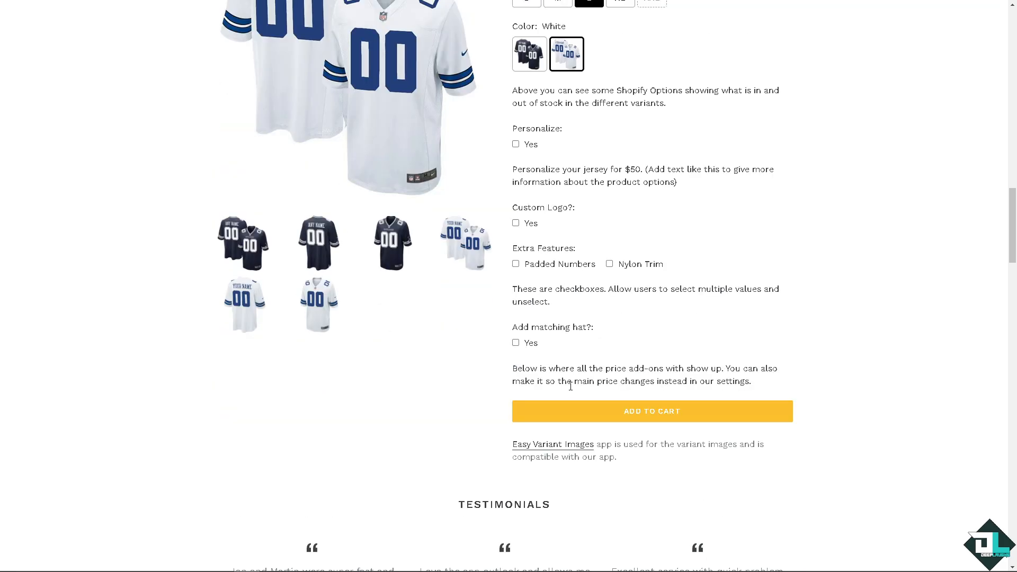
scroll(570, 386, "down", 6)
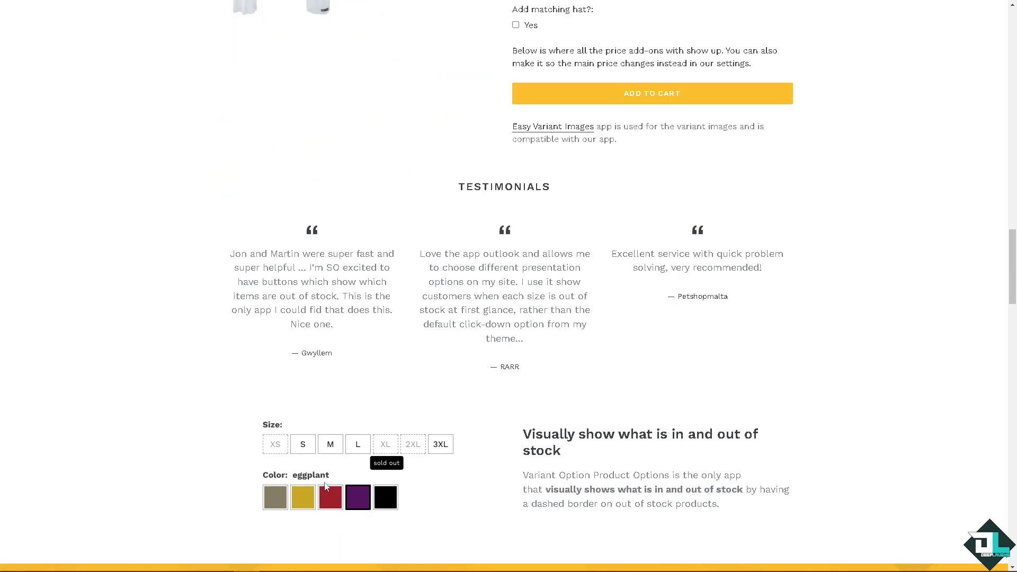
scroll(301, 485, "down", 2)
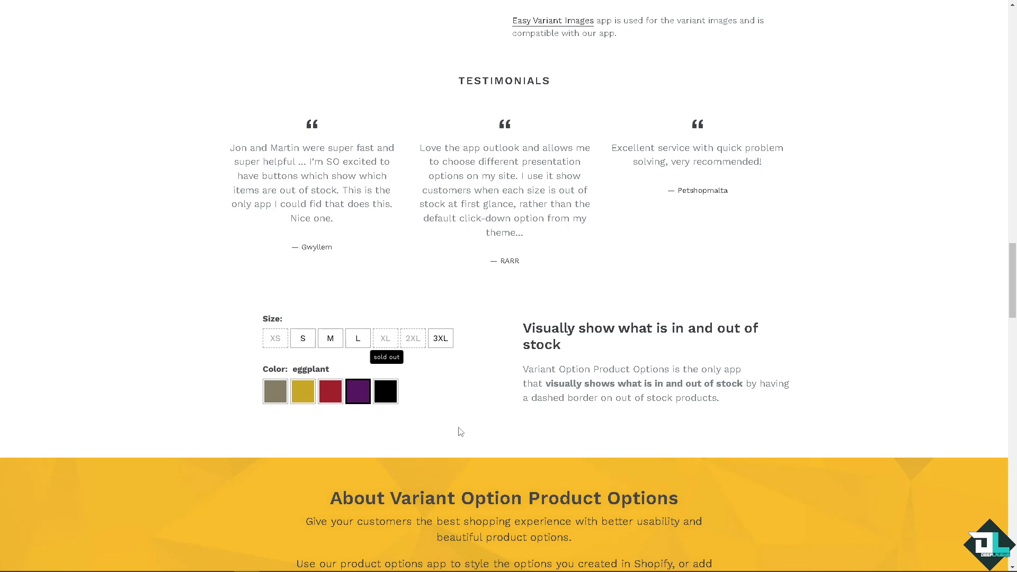
scroll(459, 430, "down", 2)
scroll(459, 428, "down", 5)
scroll(459, 428, "up", 14)
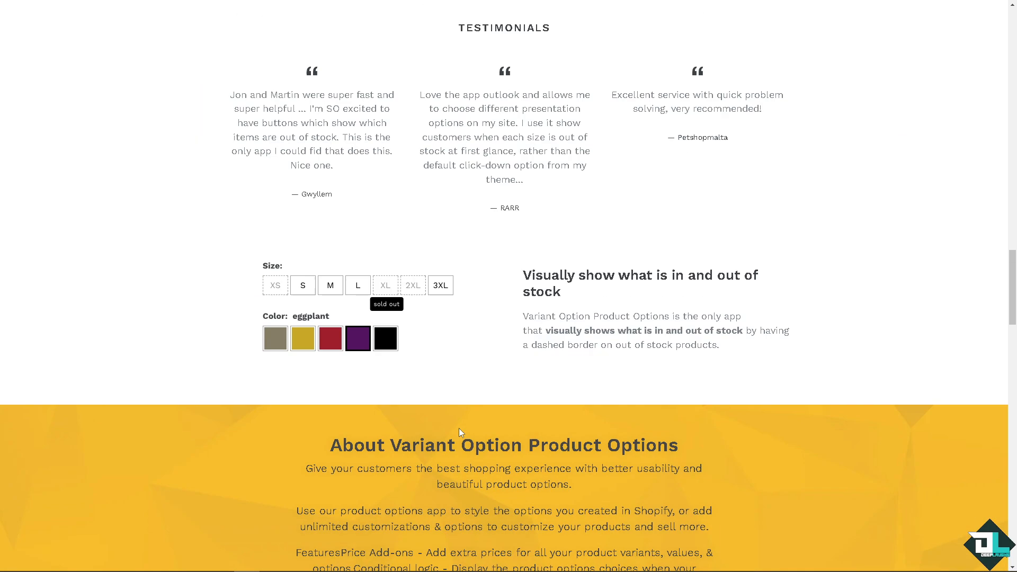
scroll(451, 438, "up", 10)
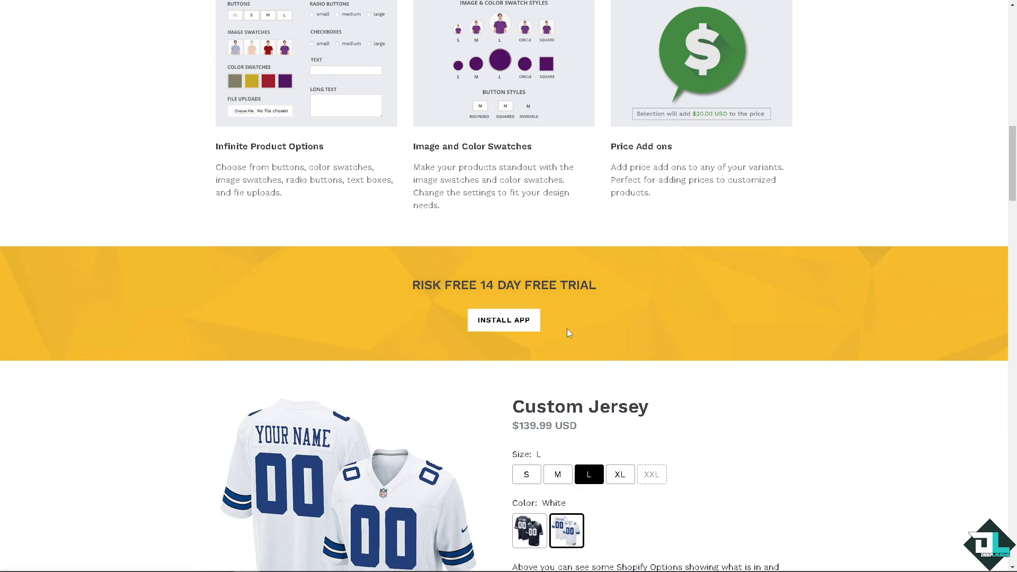
scroll(567, 333, "up", 2)
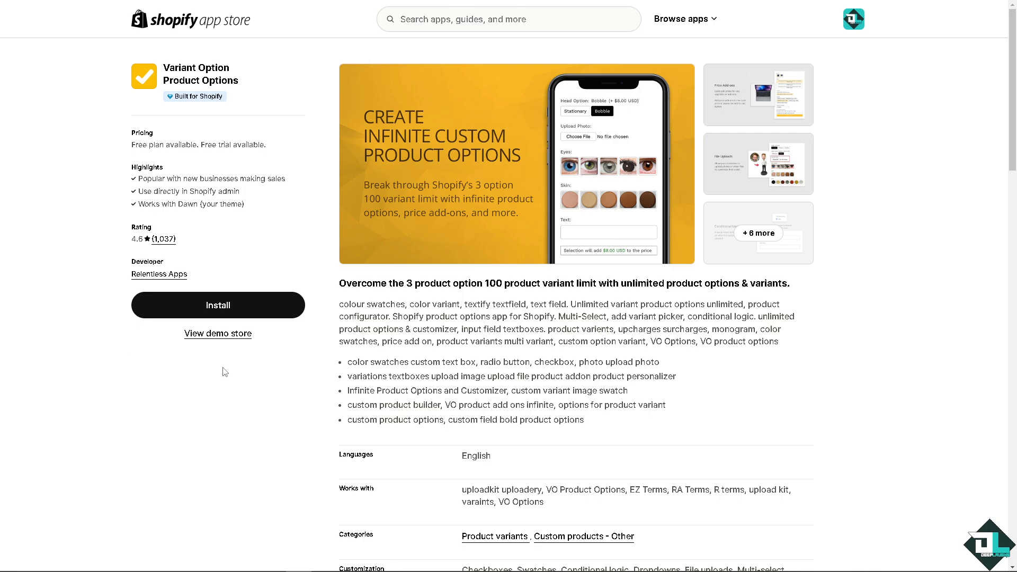
Step: Open the app's demo store from its App Store listing and view the Custom Jersey page
left_click(231, 335)
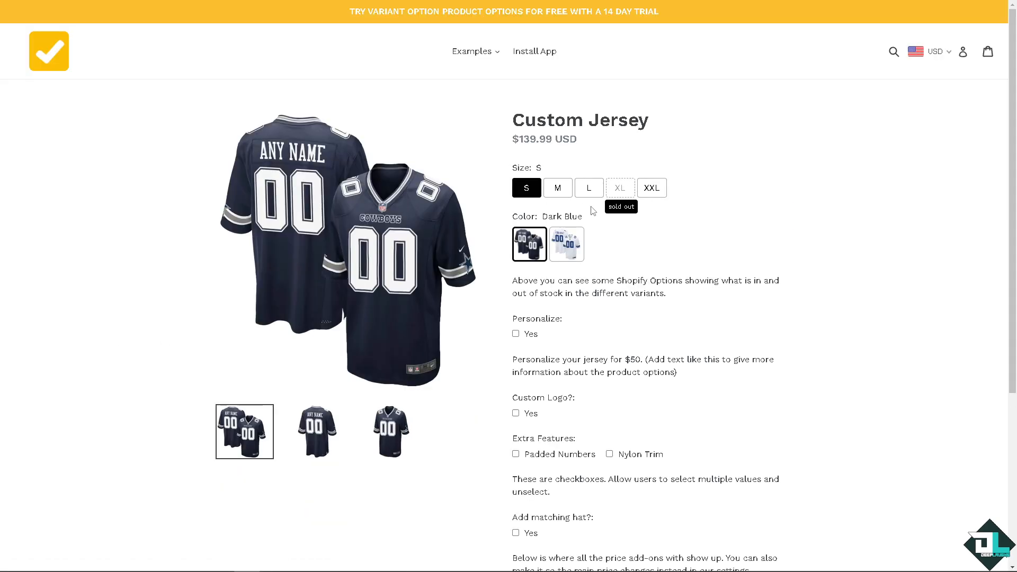
scroll(615, 305, "down", 5)
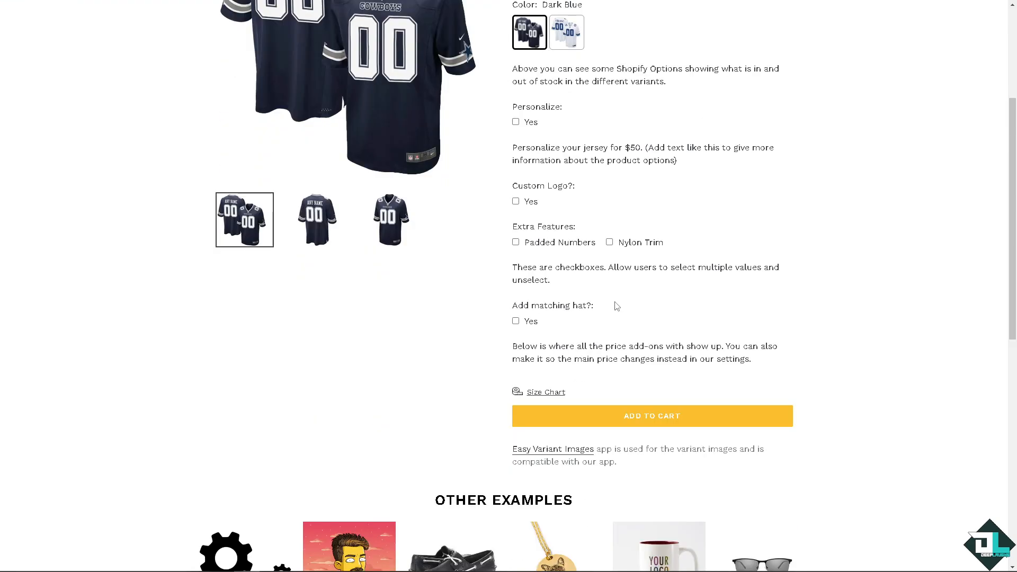
scroll(614, 301, "up", 6)
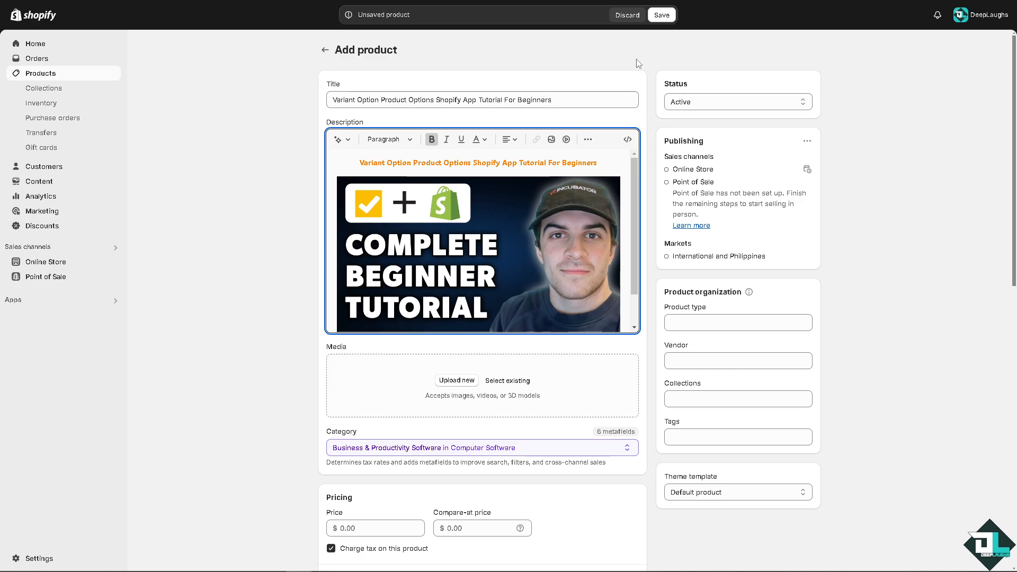
Step: Save the new product Variant Option Product Options Shopify App Tutorial For Beginners
left_click(657, 17)
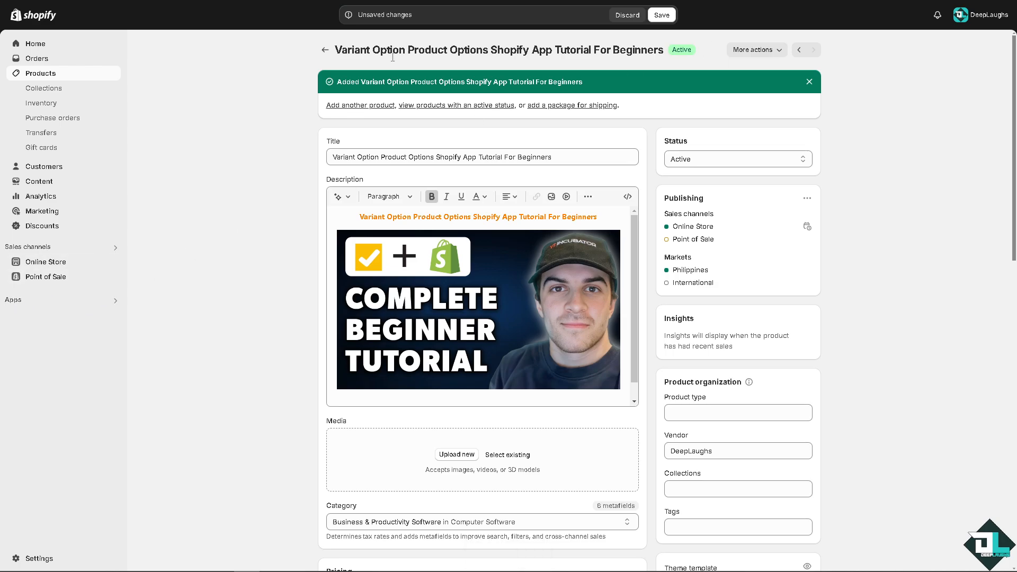
left_click(657, 15)
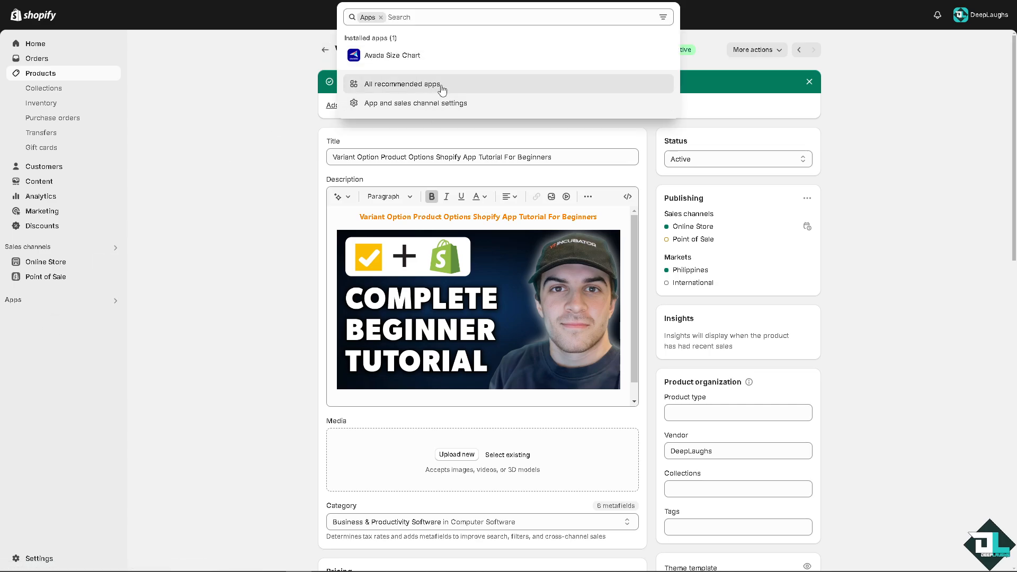
Step: Open the recommended apps list and continue to the Shopify App Store
left_click(438, 85)
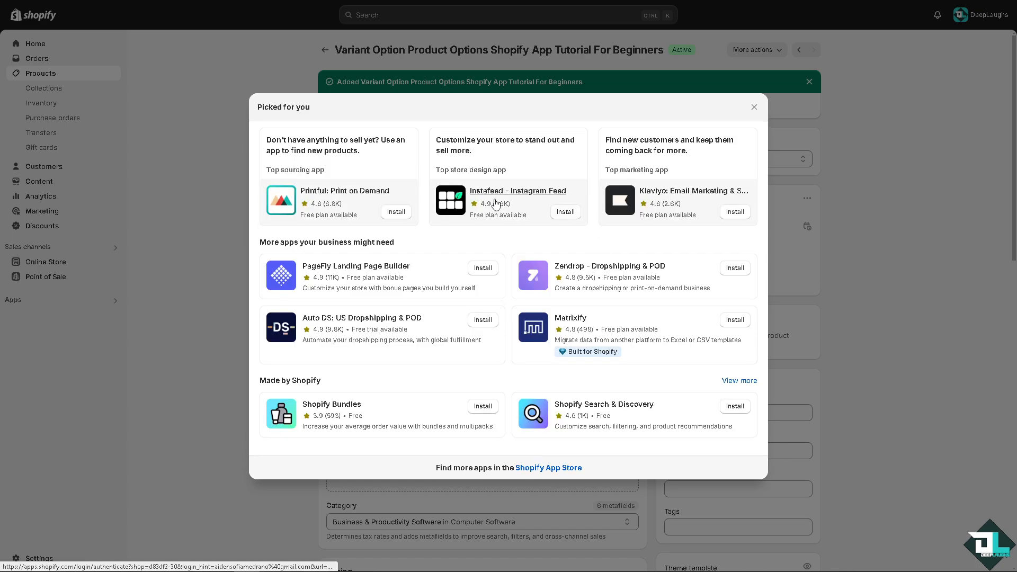
left_click(547, 468)
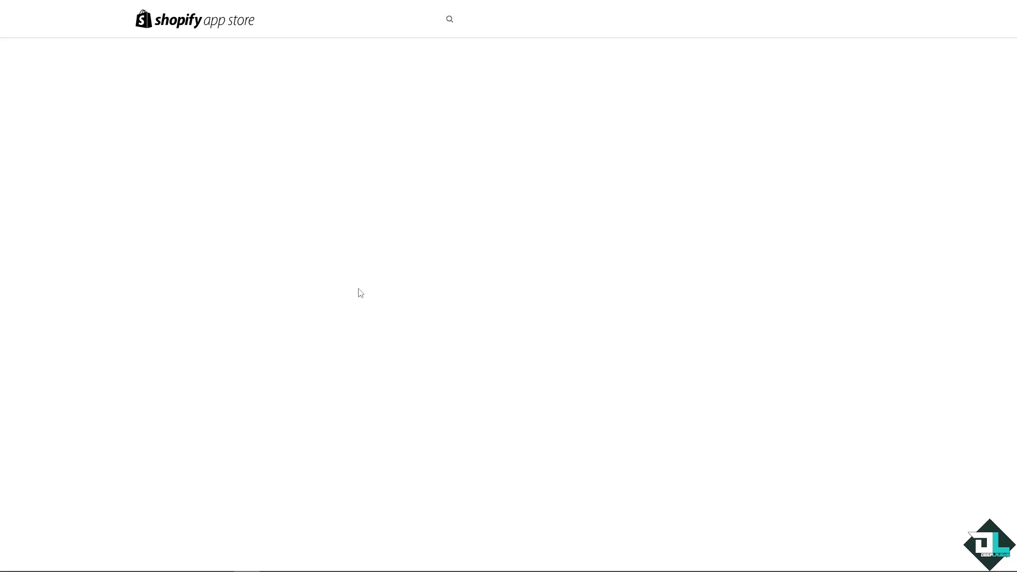
Step: Search the Shopify App Store for variants options
left_click(491, 19)
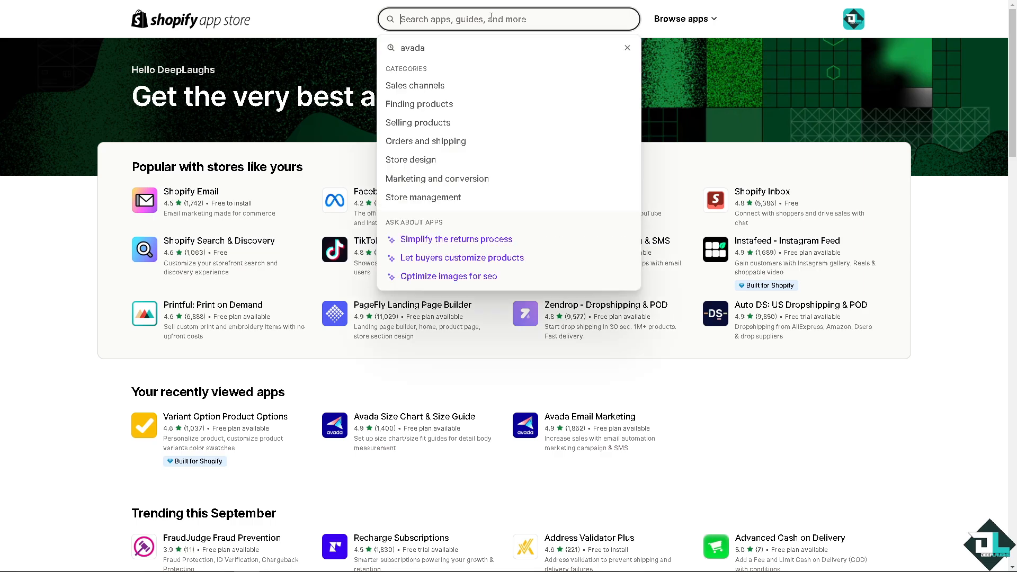
type("Variant")
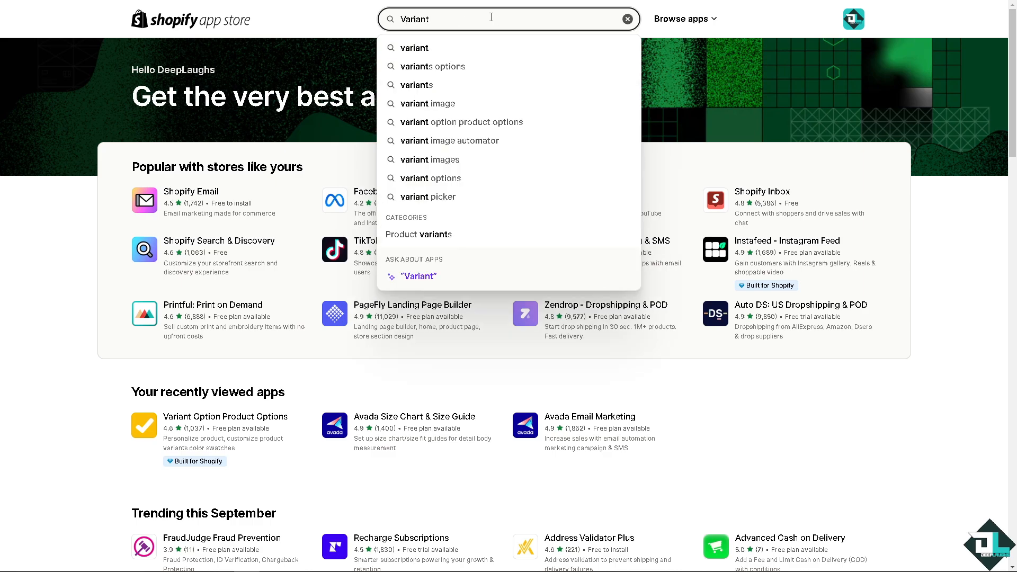
left_click(454, 64)
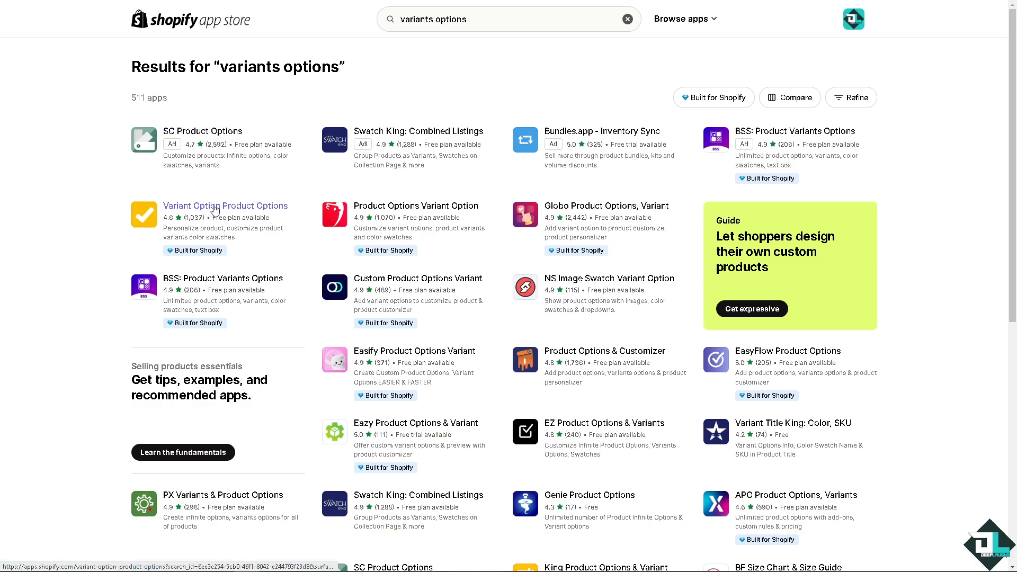
Step: Install the Variant Option Product Options app from its App Store listing, granting its access request
left_click(215, 208)
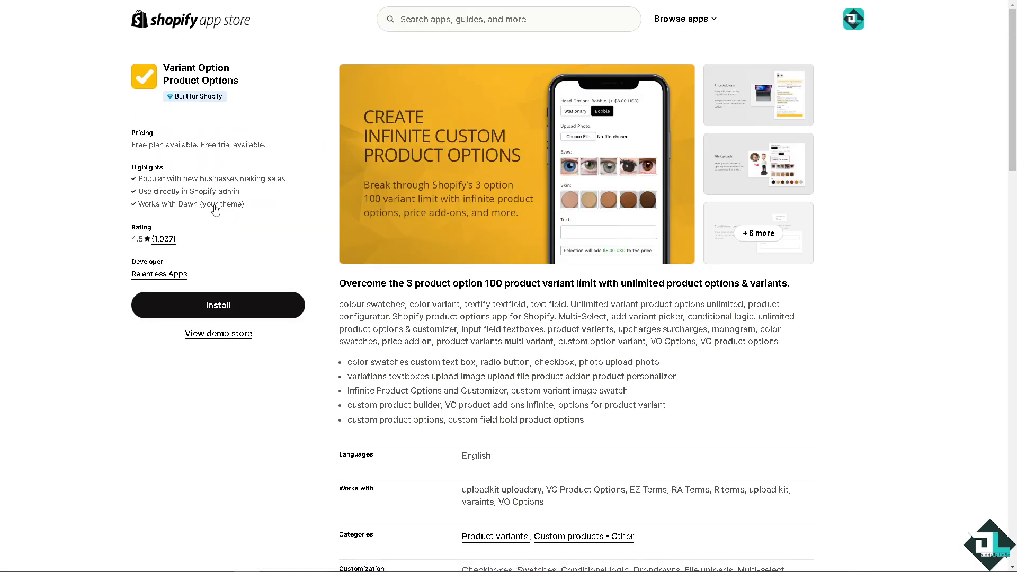
left_click(245, 308)
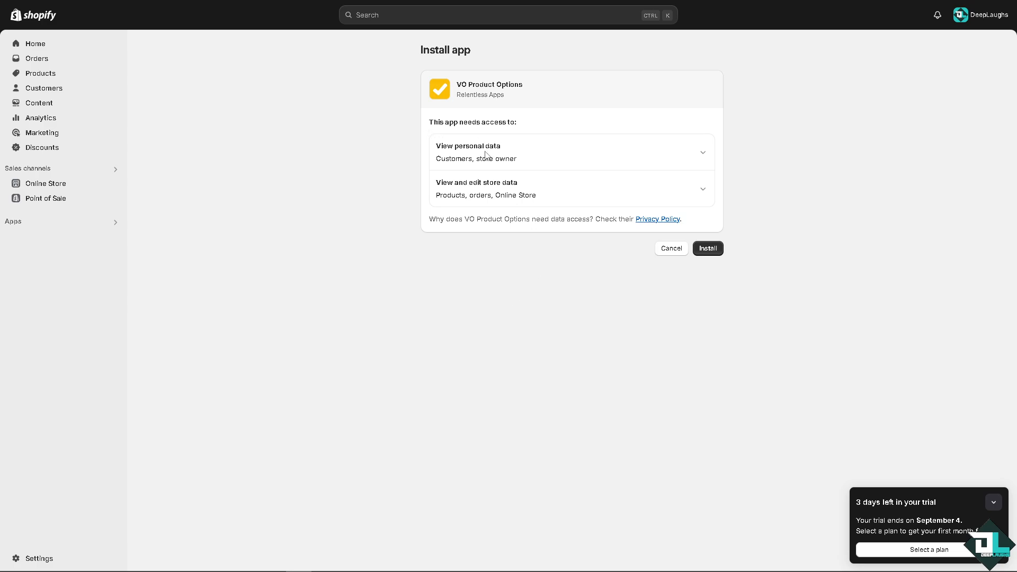
left_click(709, 249)
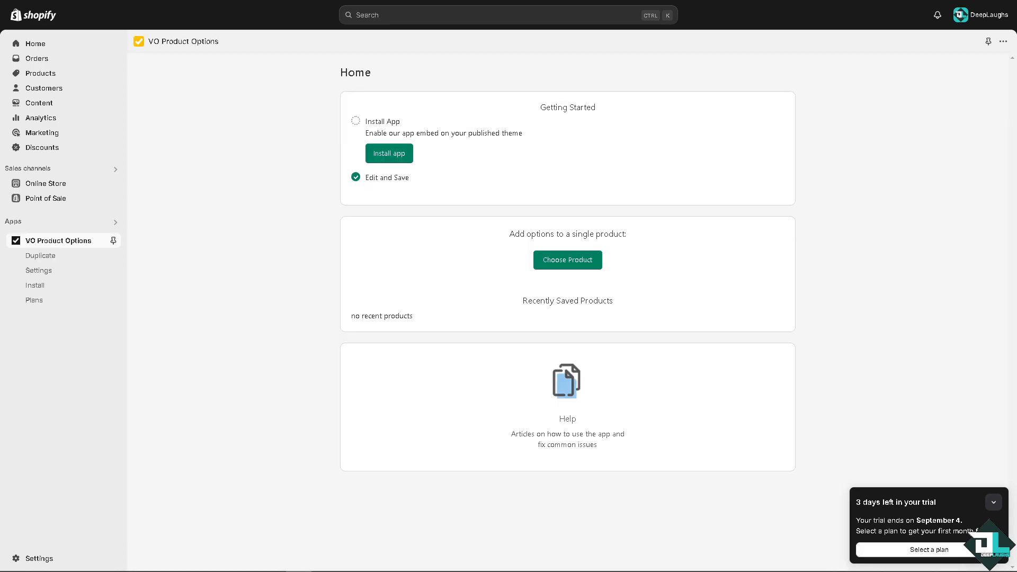
Step: Enable the app's embed in the store theme and save the theme
left_click(391, 155)
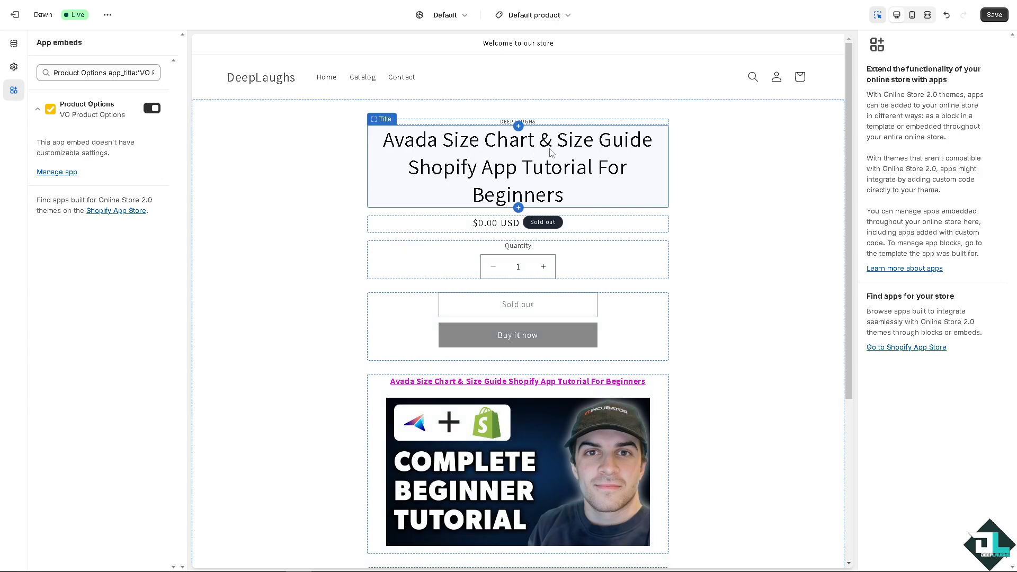
left_click(518, 127)
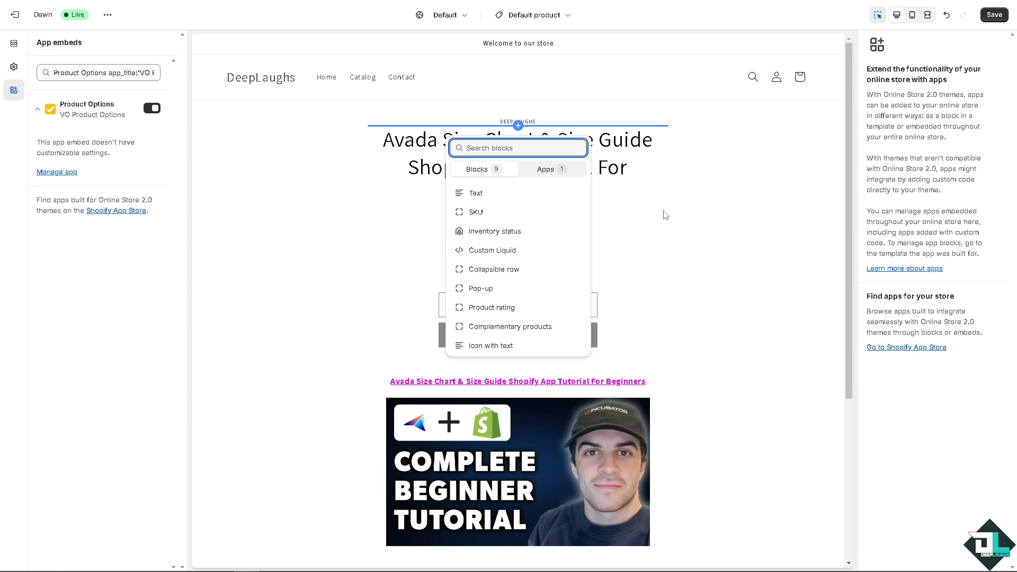
left_click(734, 229)
left_click(995, 16)
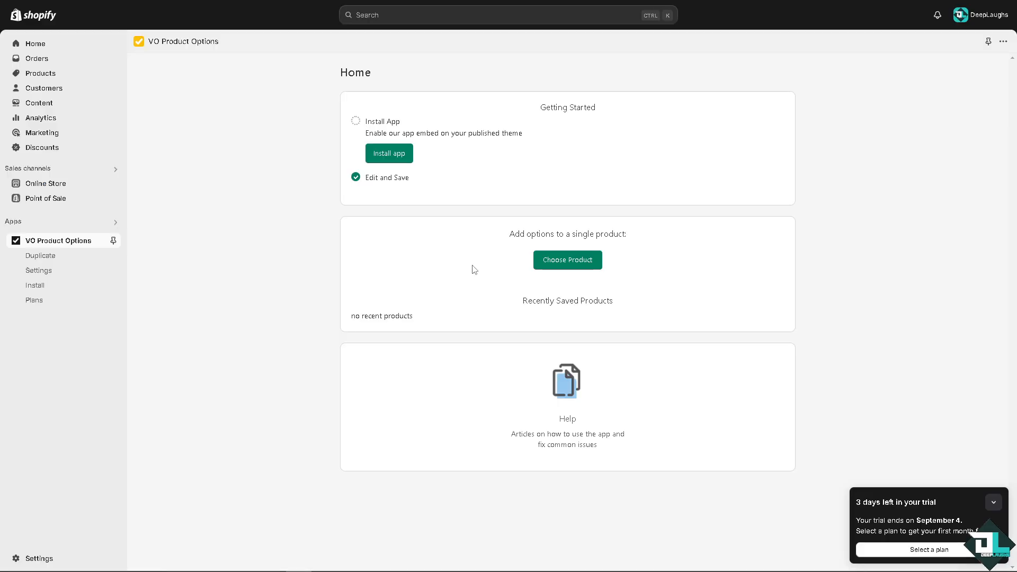
Step: Choose the Variant Option Product Options Shopify App Tutorial For Beginners product to add options to
left_click(554, 265)
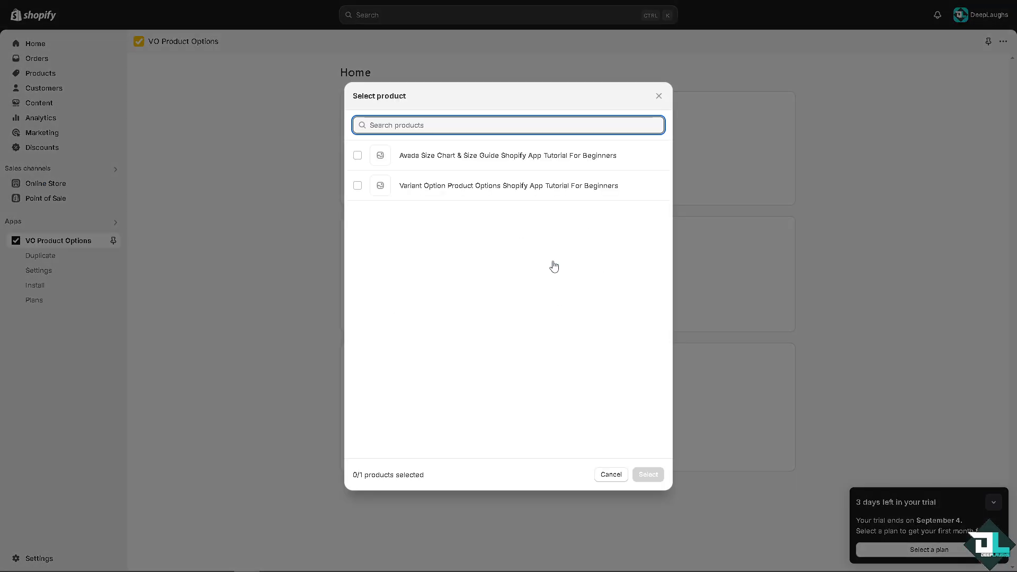
left_click(358, 155)
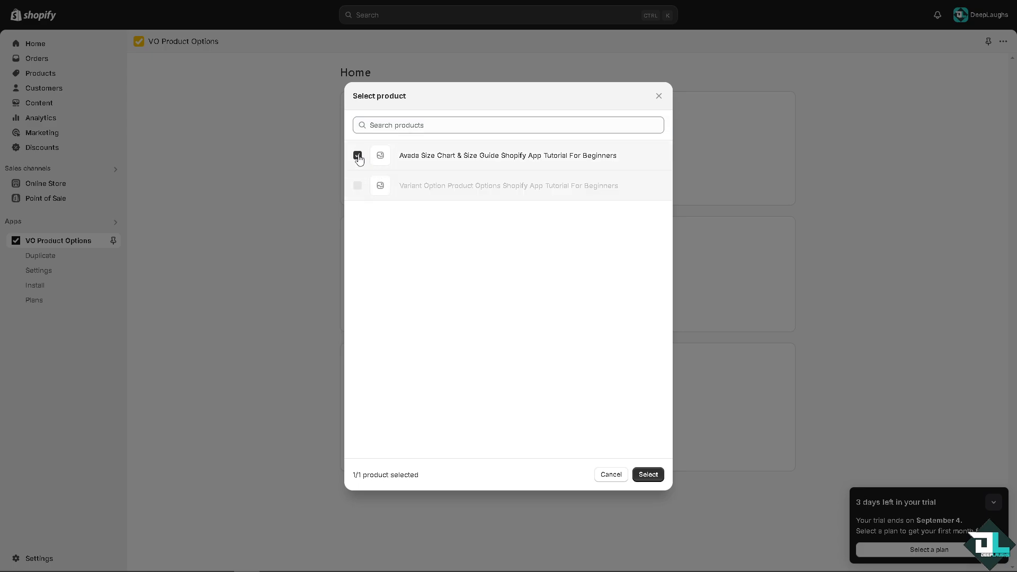
left_click(358, 155)
left_click(358, 187)
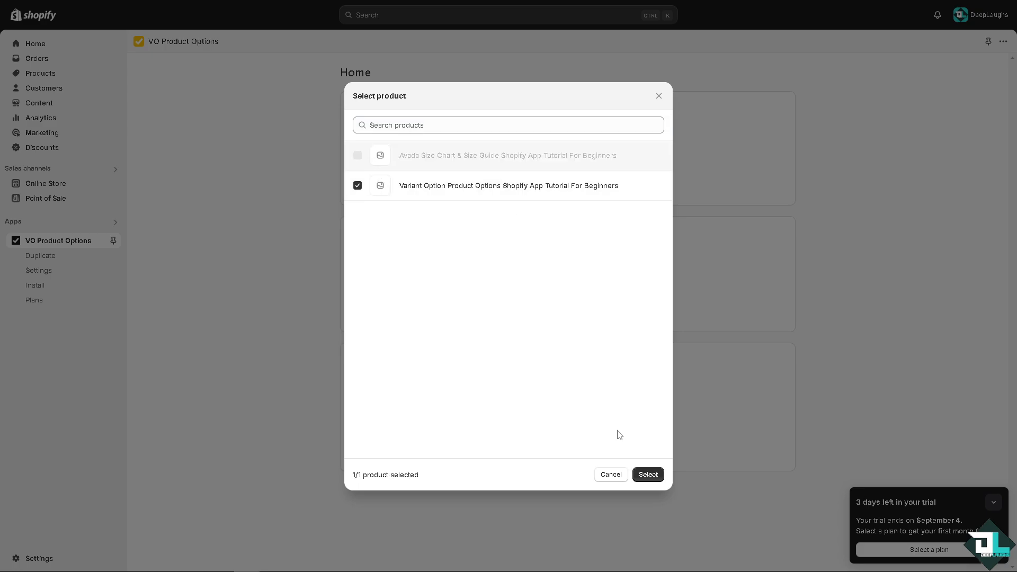
left_click(647, 474)
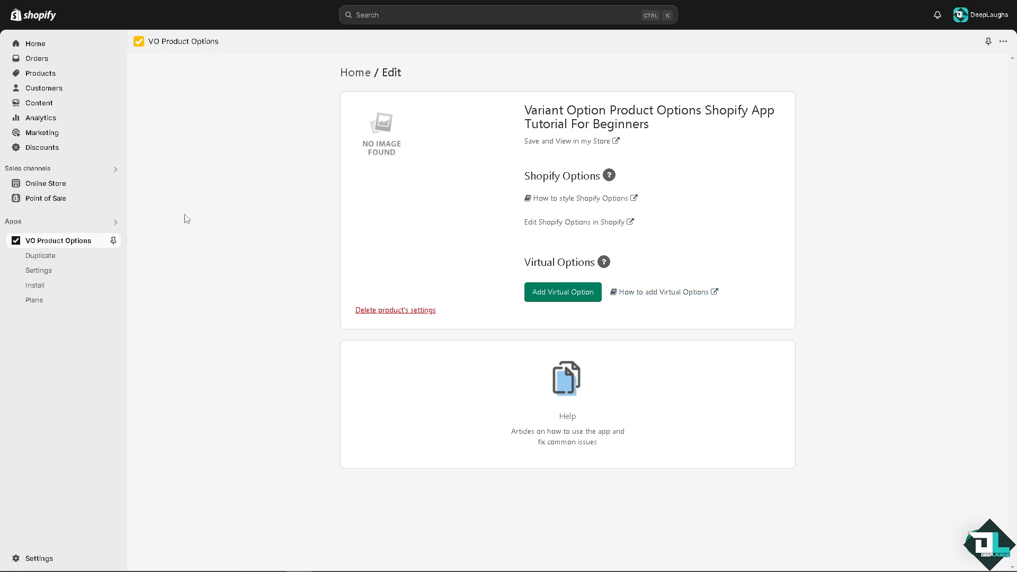
Step: Try to add a required virtual option titled DeepLaughs of type Dropdown to the product
left_click(572, 292)
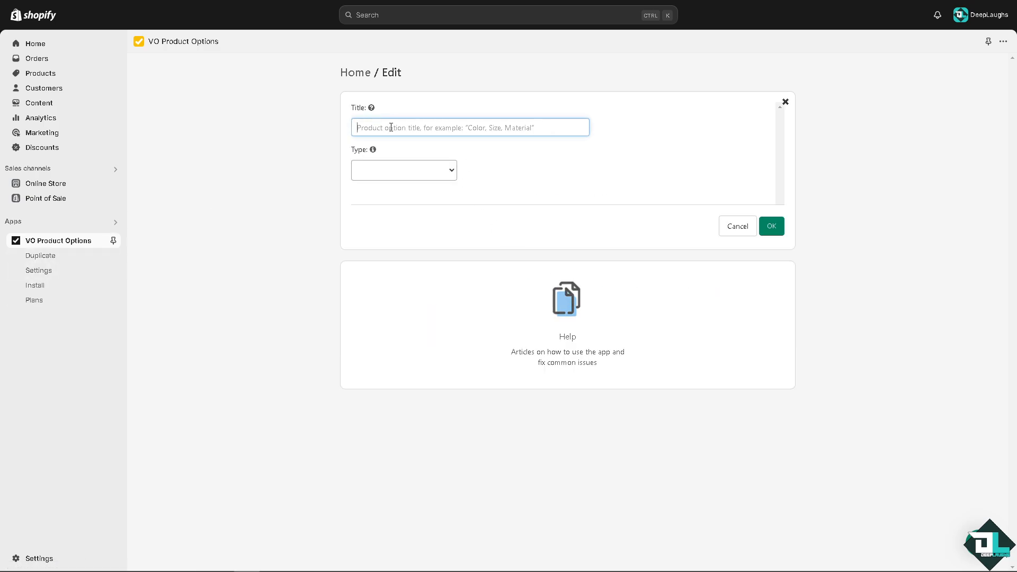
type("DeepLaughs")
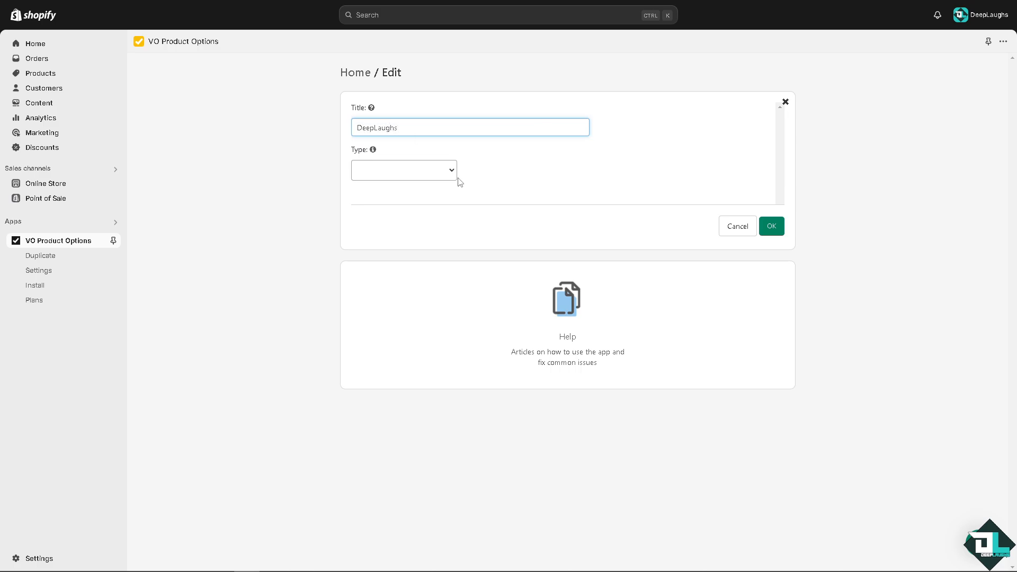
left_click(454, 176)
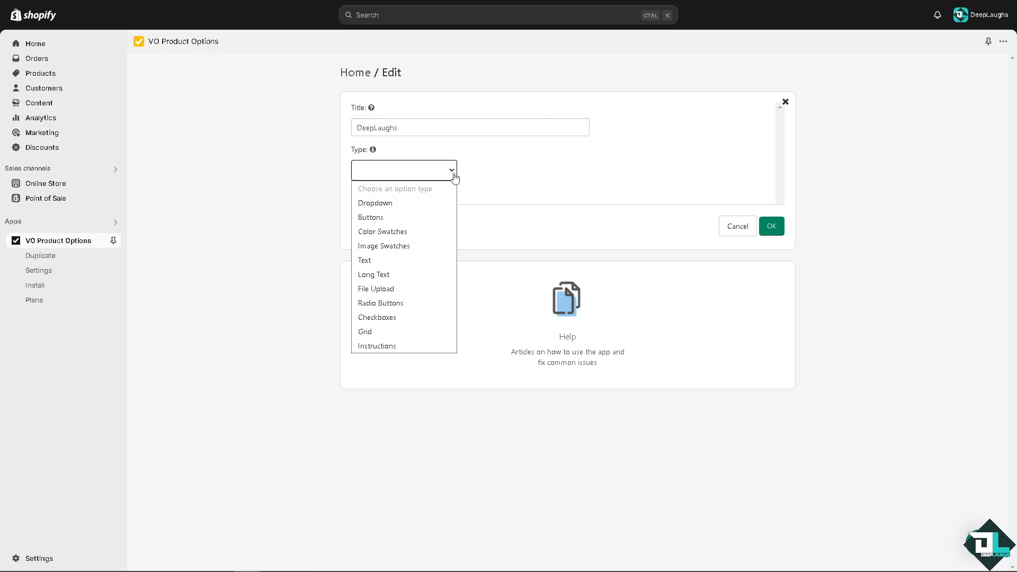
left_click(385, 209)
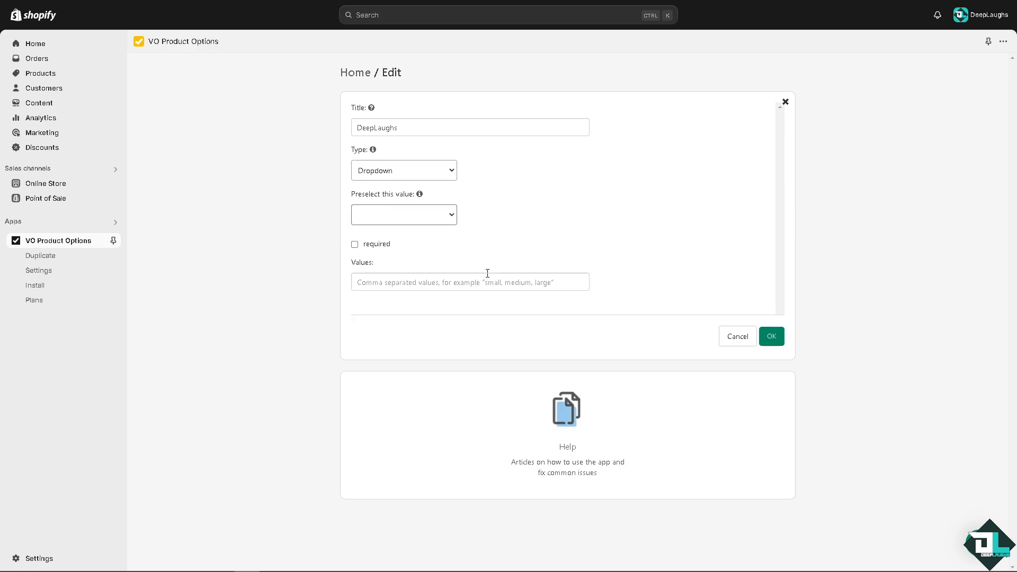
left_click(770, 337)
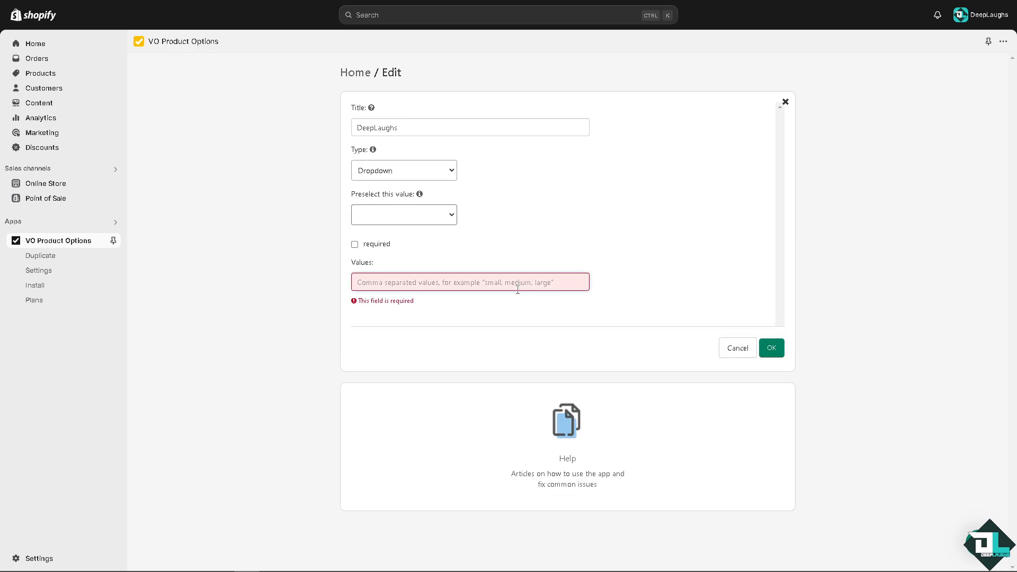
left_click(377, 245)
left_click(777, 350)
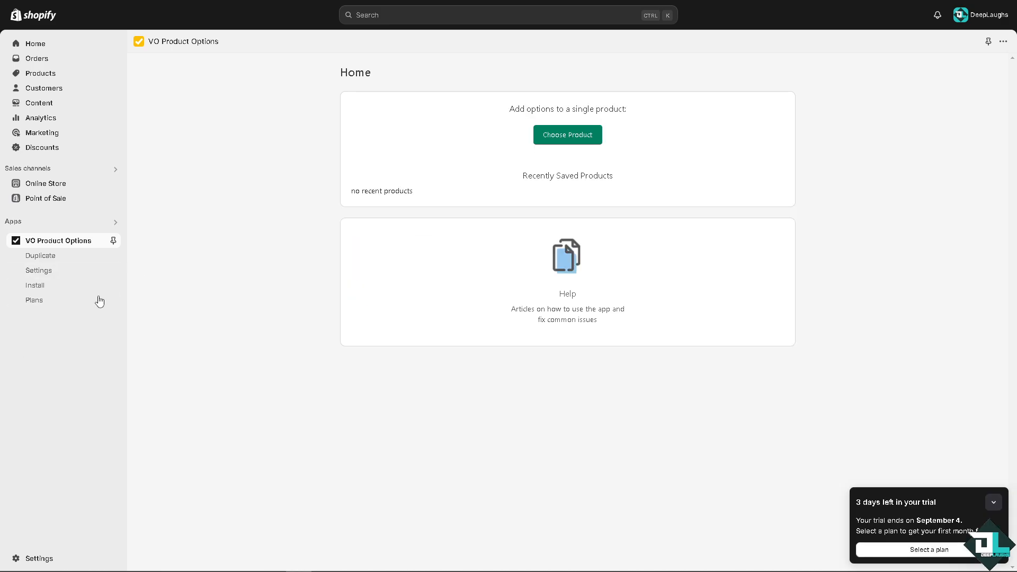
Step: Open the app settings and turn on Show First Variant's Image on Load and Main Image Fix
left_click(51, 270)
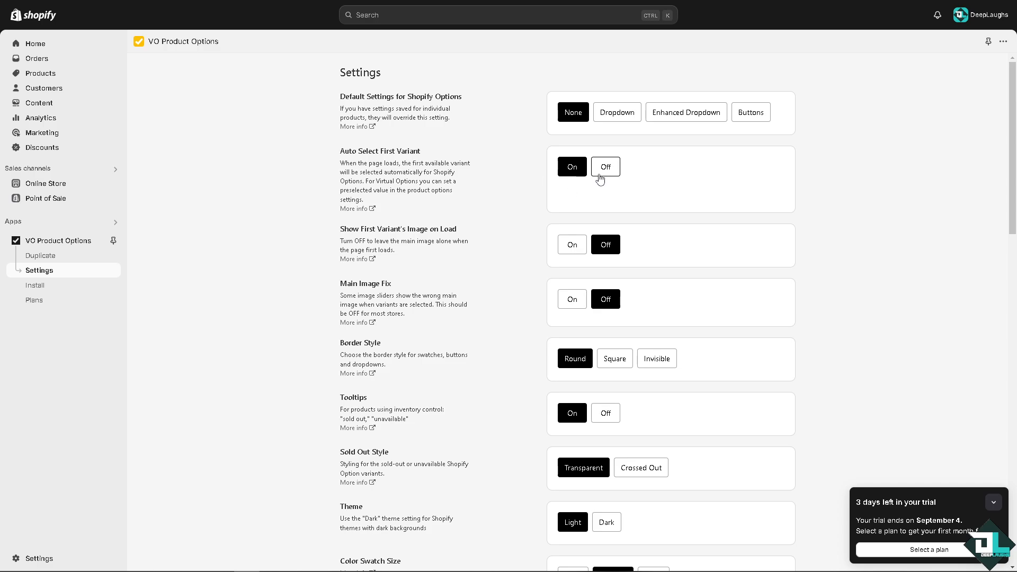
left_click(571, 247)
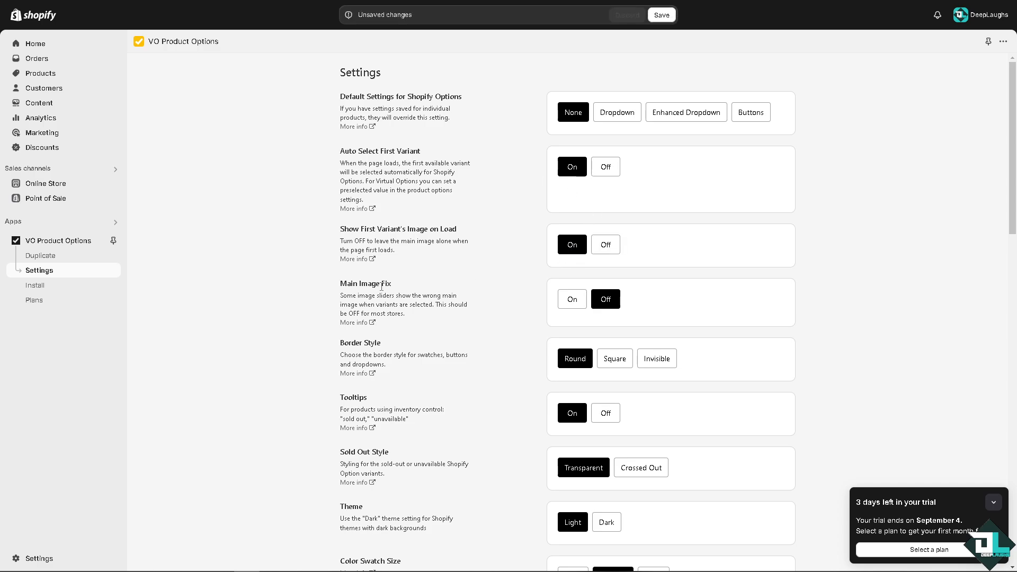
left_click(573, 302)
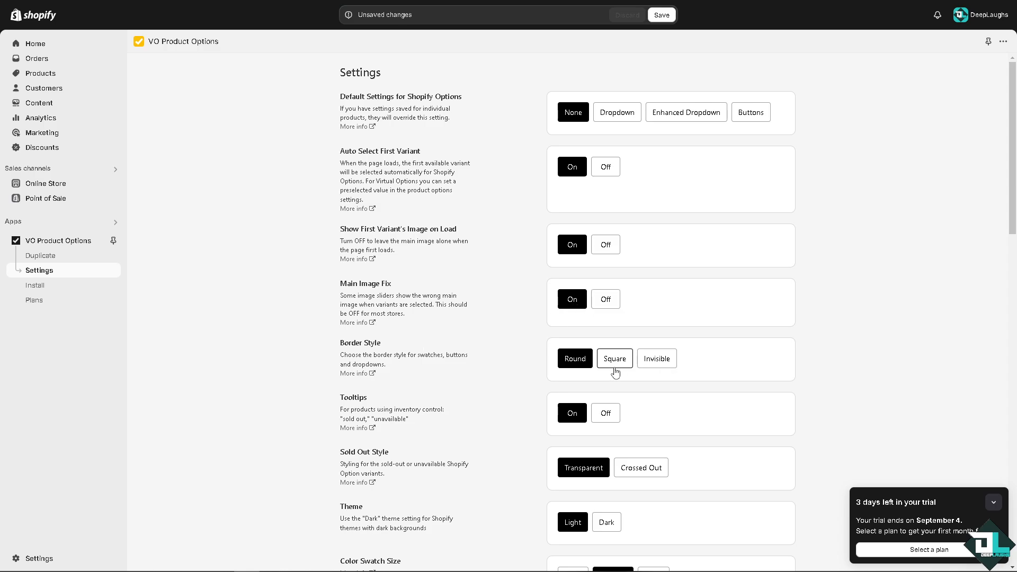
Step: Switch the app's Theme setting to Dark
scroll(615, 373, "down", 1)
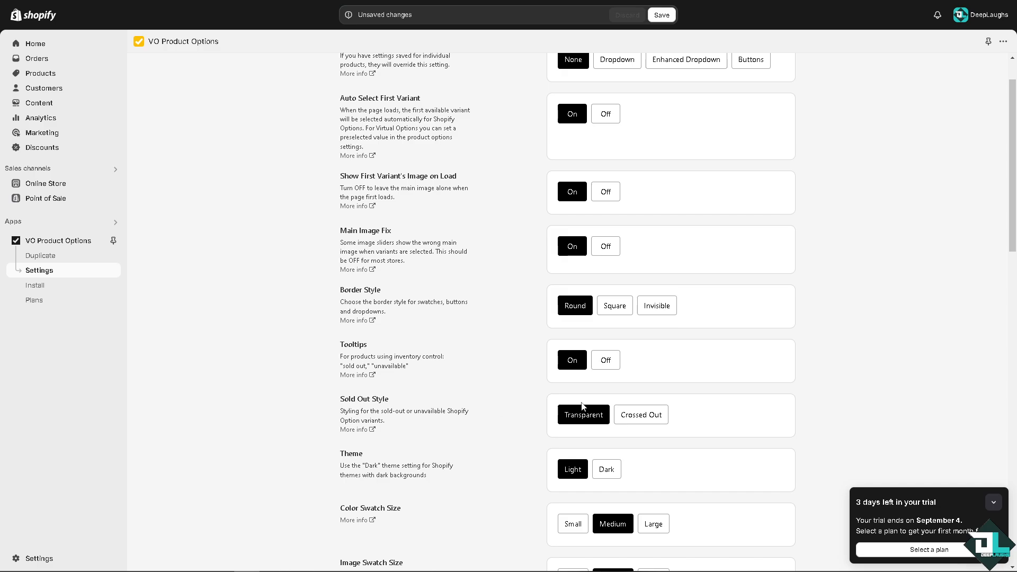
scroll(637, 407, "down", 3)
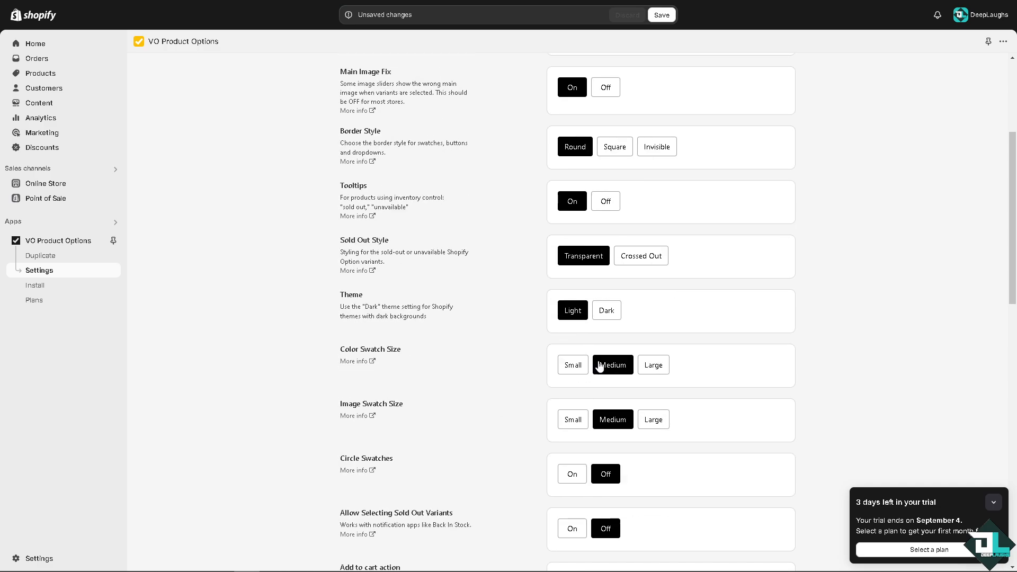
left_click(605, 315)
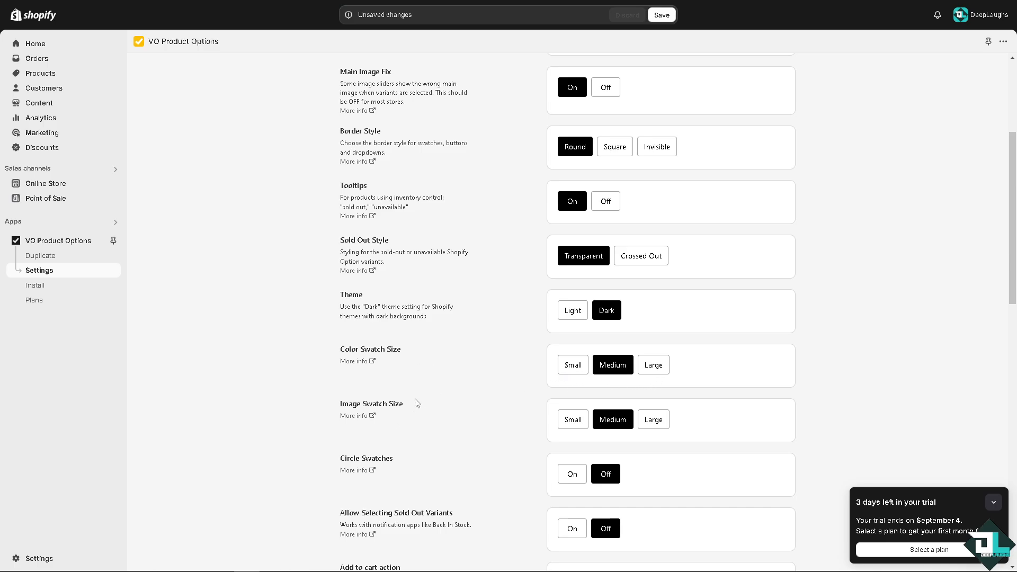
Step: Turn on Show Currency in Money Format and File Upload Warning
scroll(586, 417, "down", 2)
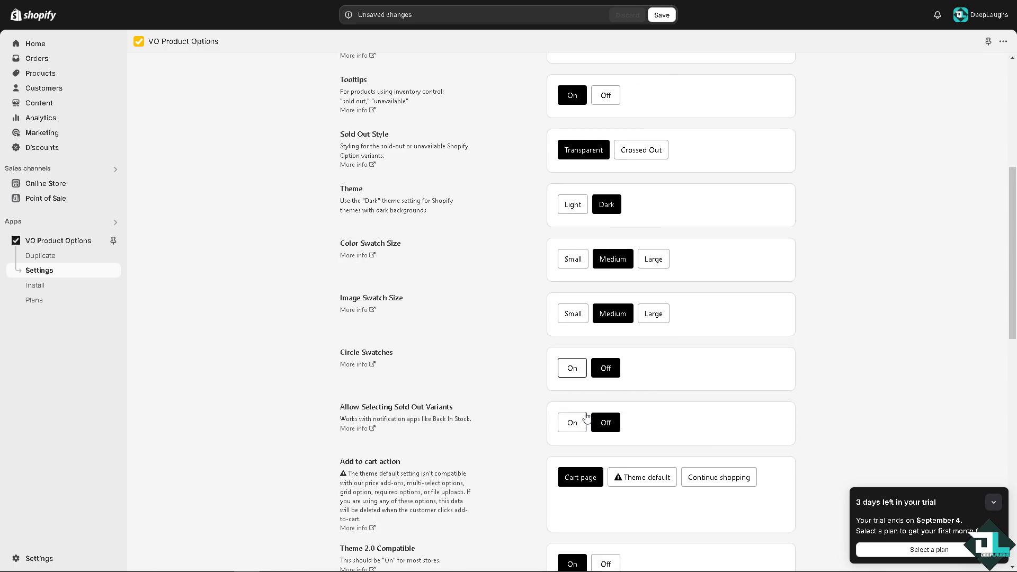
scroll(585, 413, "down", 1)
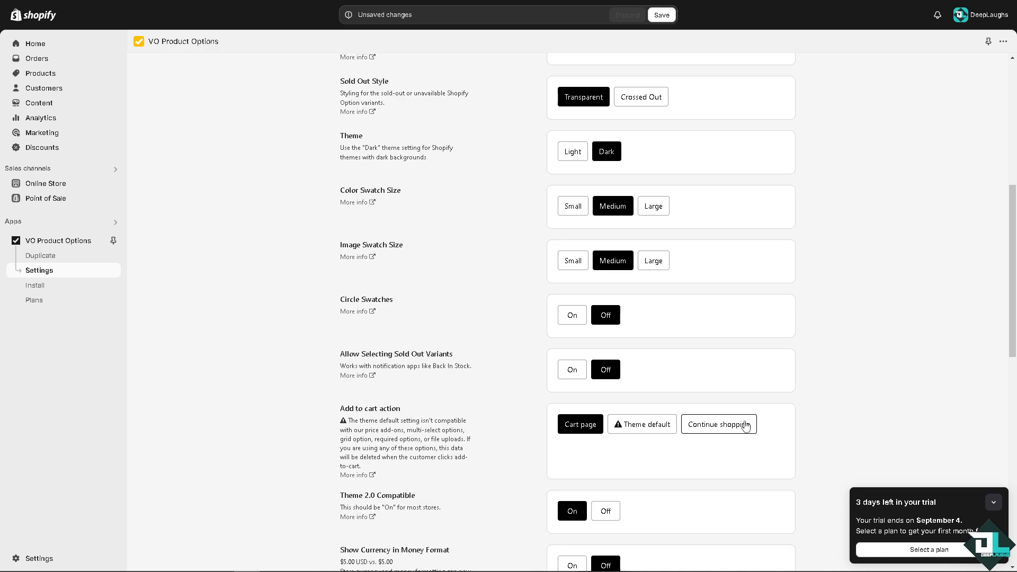
scroll(528, 419, "down", 2)
scroll(529, 418, "down", 2)
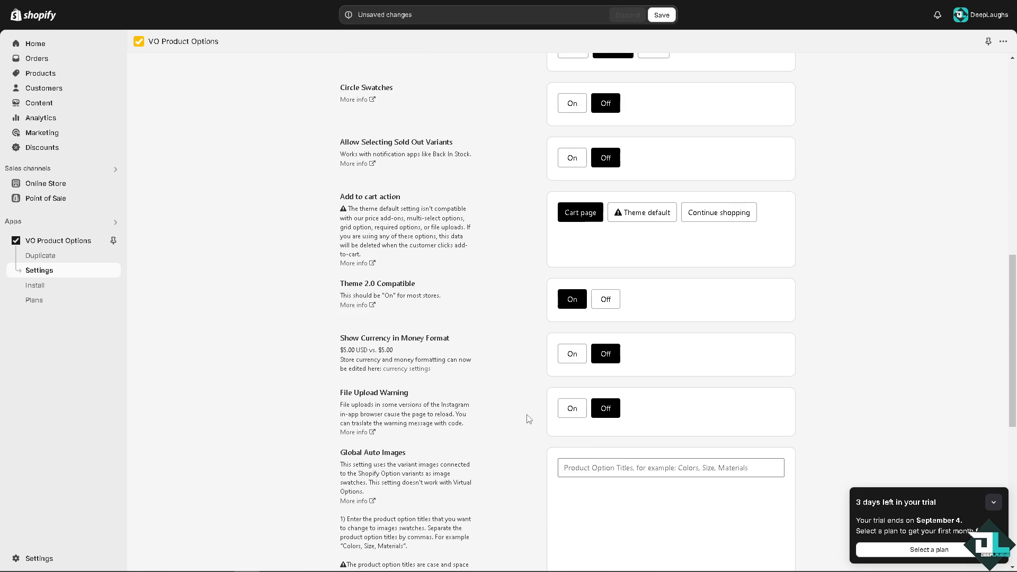
left_click(571, 354)
left_click(571, 416)
Step: Add a second Global Colors row and set the first color swatch to red ff0404
scroll(486, 419, "down", 2)
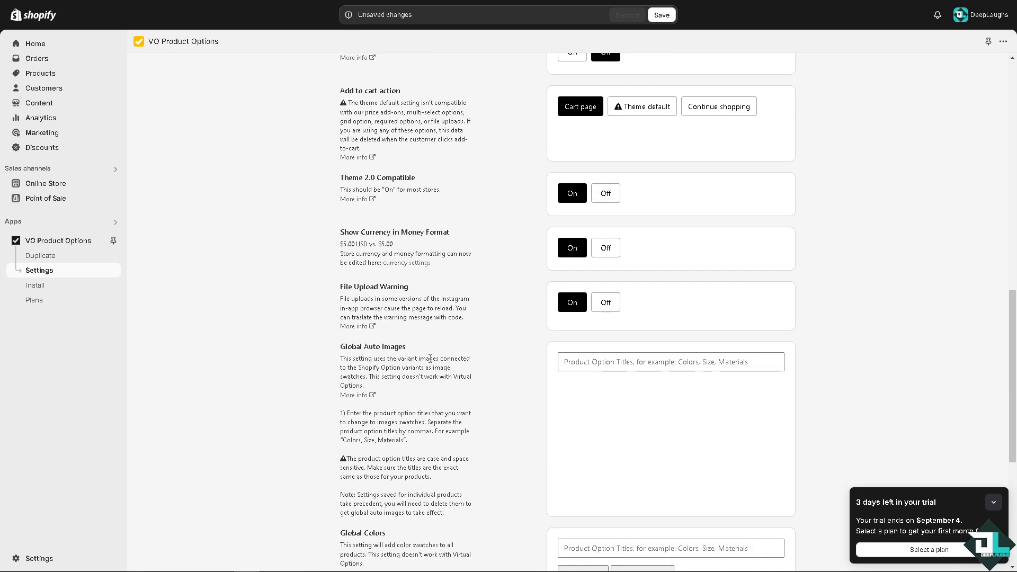
scroll(489, 365, "down", 4)
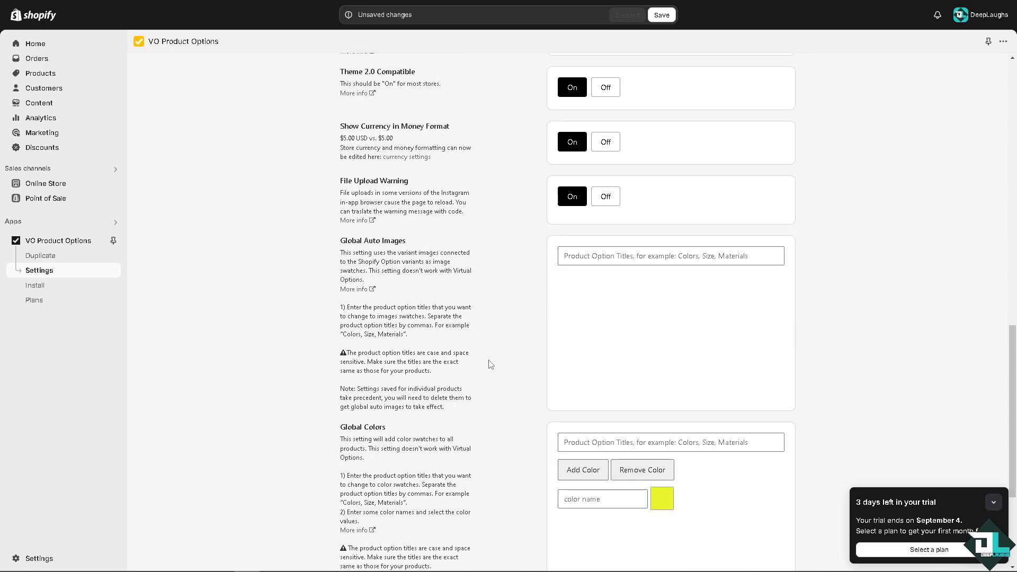
left_click(582, 371)
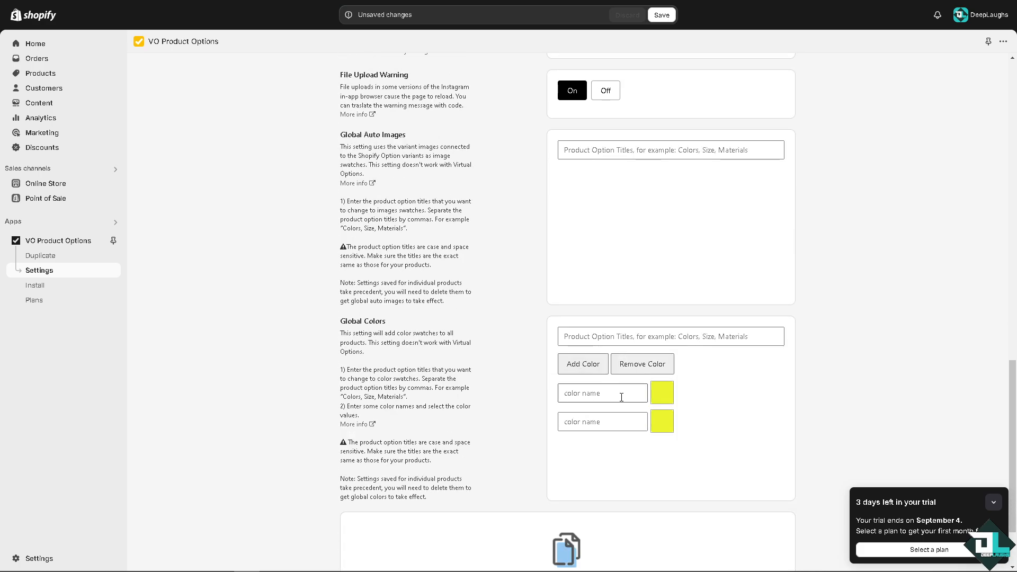
left_click(660, 393)
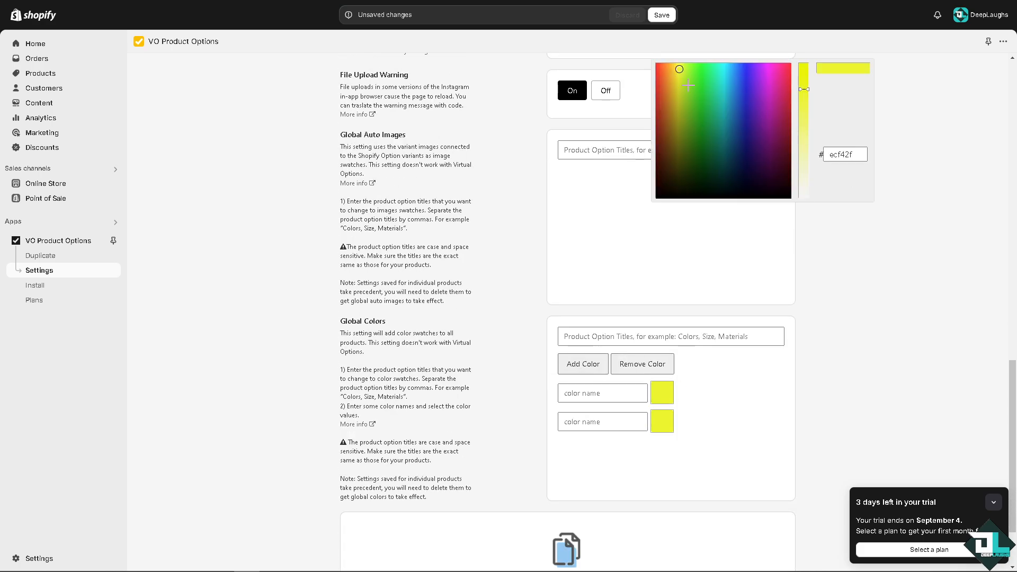
mouse_move(664, 73)
left_mouse_down()
mouse_move(618, 50)
mouse_move(643, 68)
mouse_move(814, 76)
mouse_move(753, 154)
mouse_move(654, 201)
left_mouse_up()
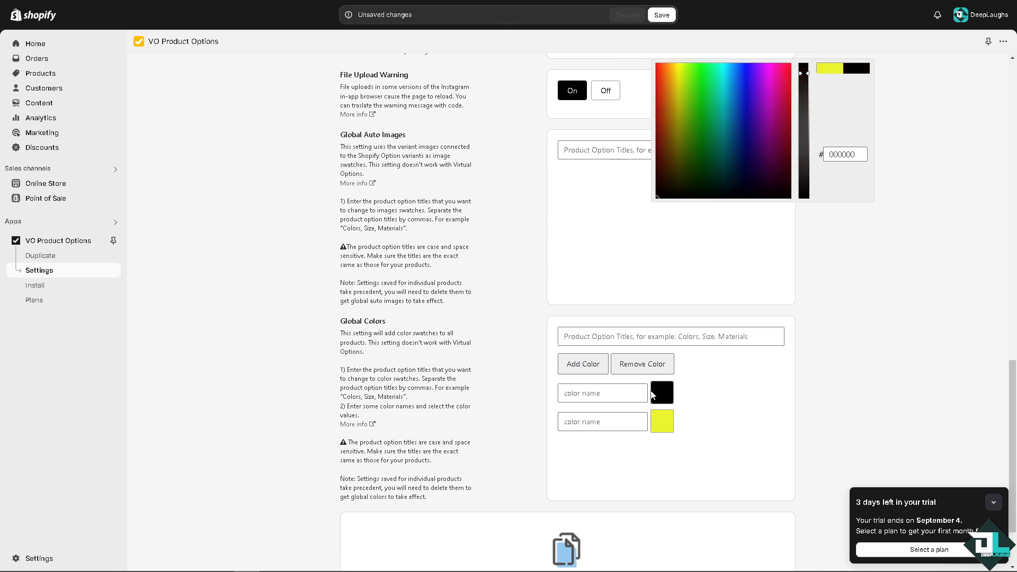
left_click(659, 78)
left_click_drag(657, 79, 663, 49)
scroll(905, 319, "down", 15)
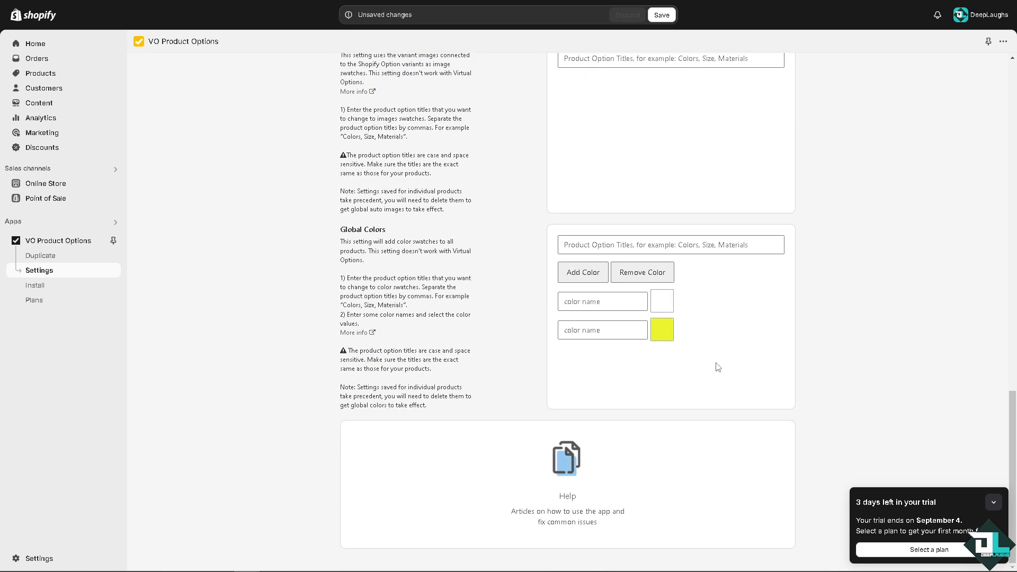
left_click(614, 301)
left_click(669, 304)
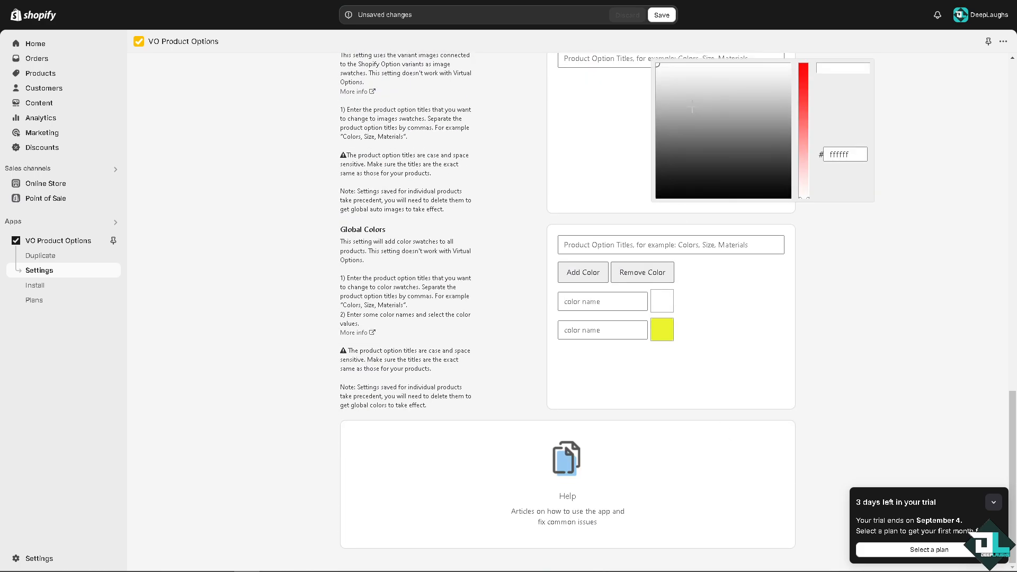
left_click(804, 65)
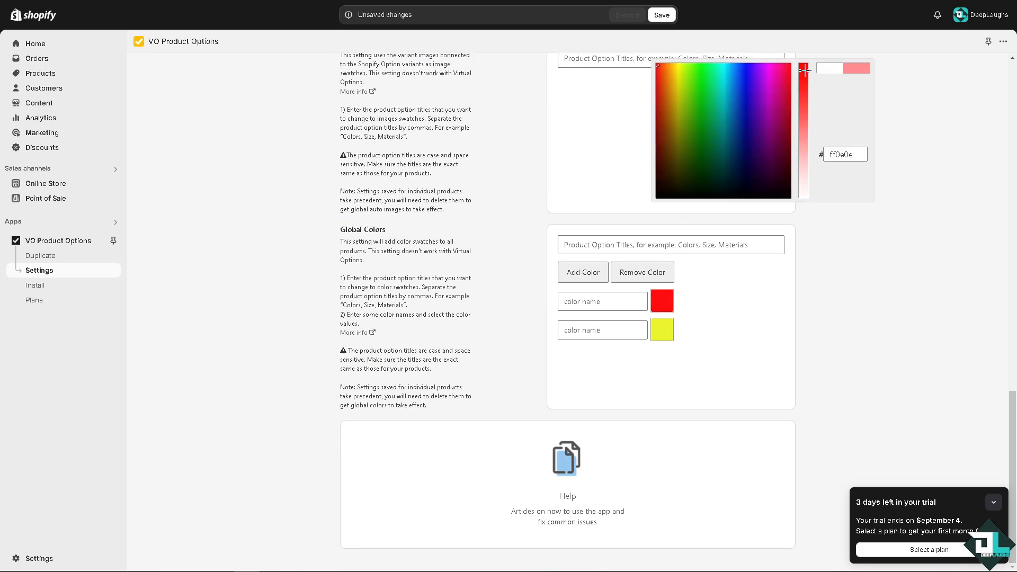
left_click(901, 265)
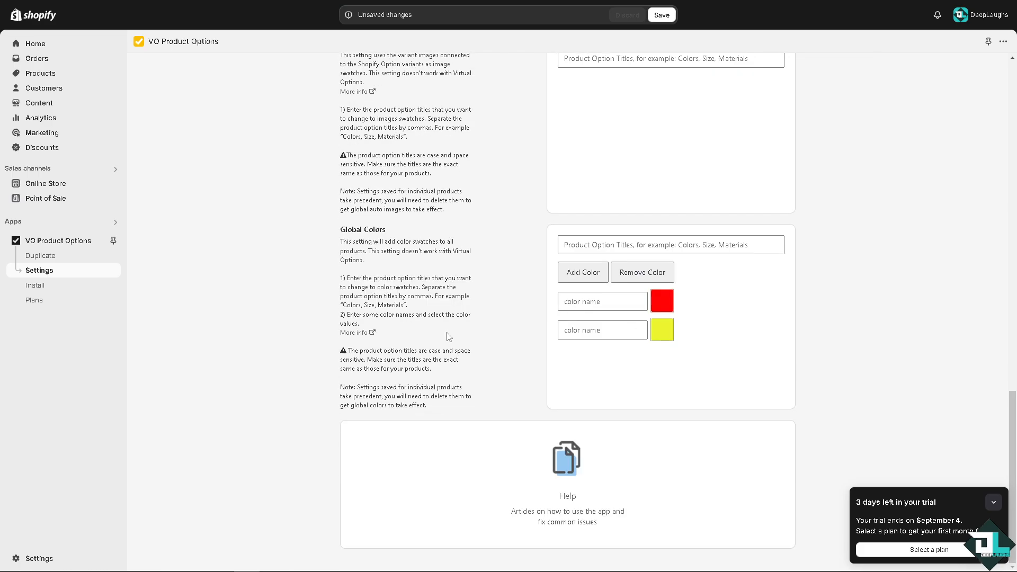
left_click(47, 290)
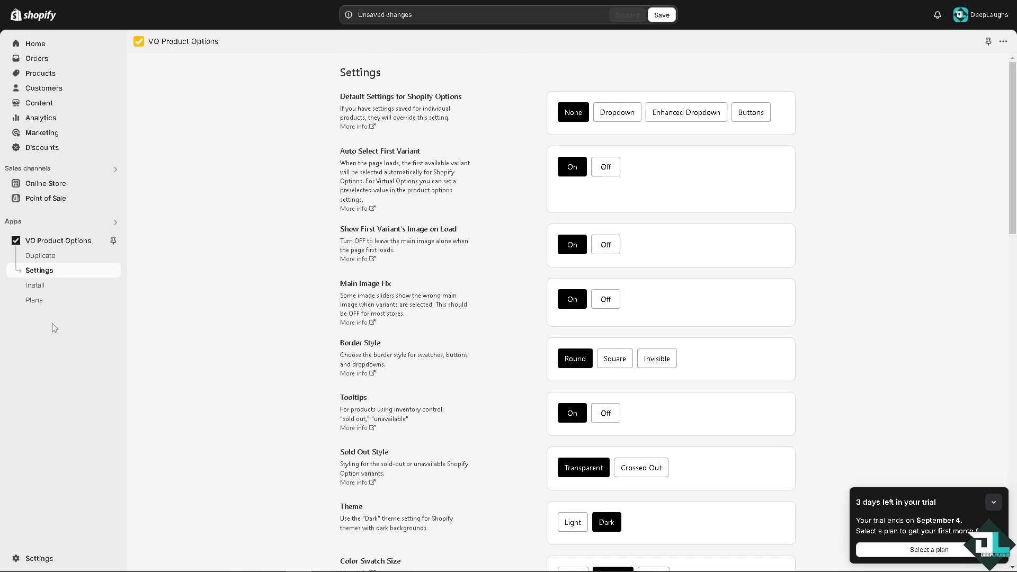
Step: Save the app settings and return to the app's home page
left_click(71, 240)
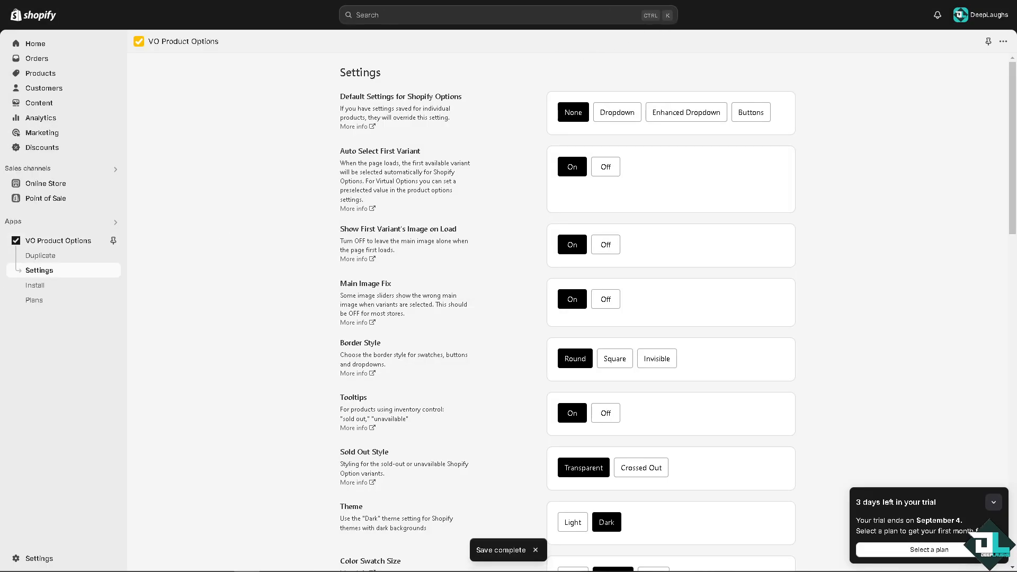
left_click(63, 241)
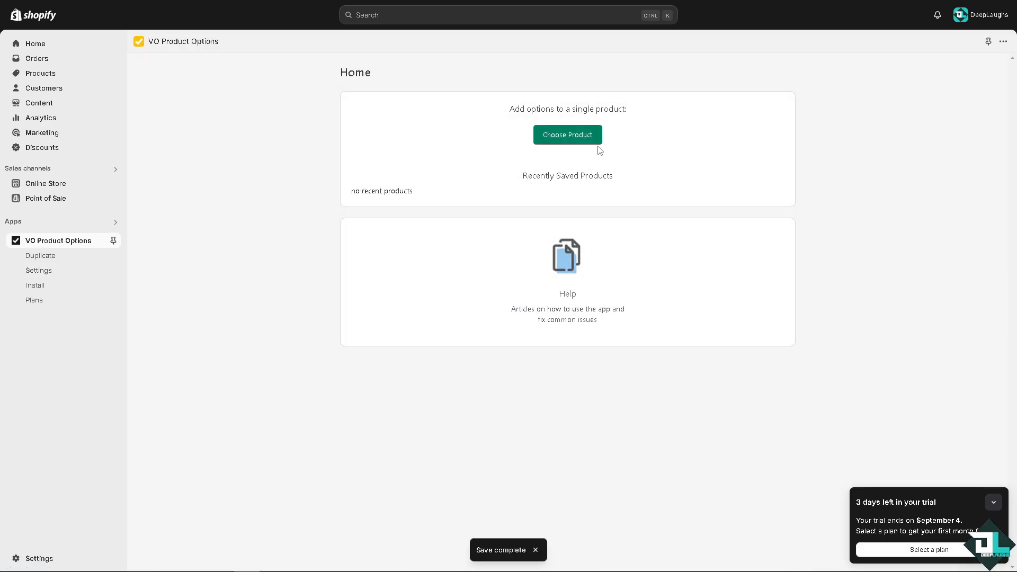
Step: Open the product's Shopify options in the Shopify product editor and scroll down its details
mouse_move(608, 177)
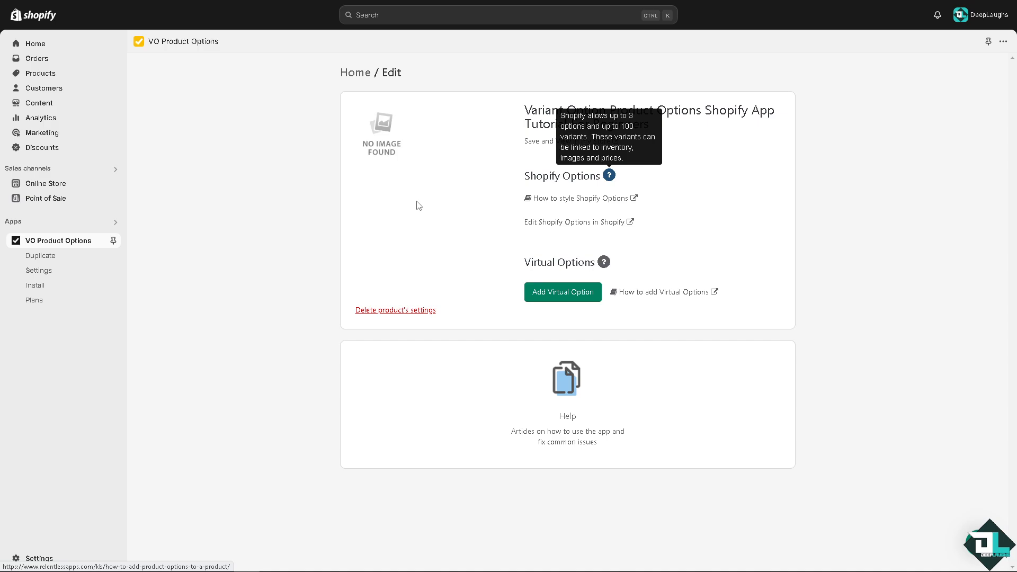
left_click(632, 223)
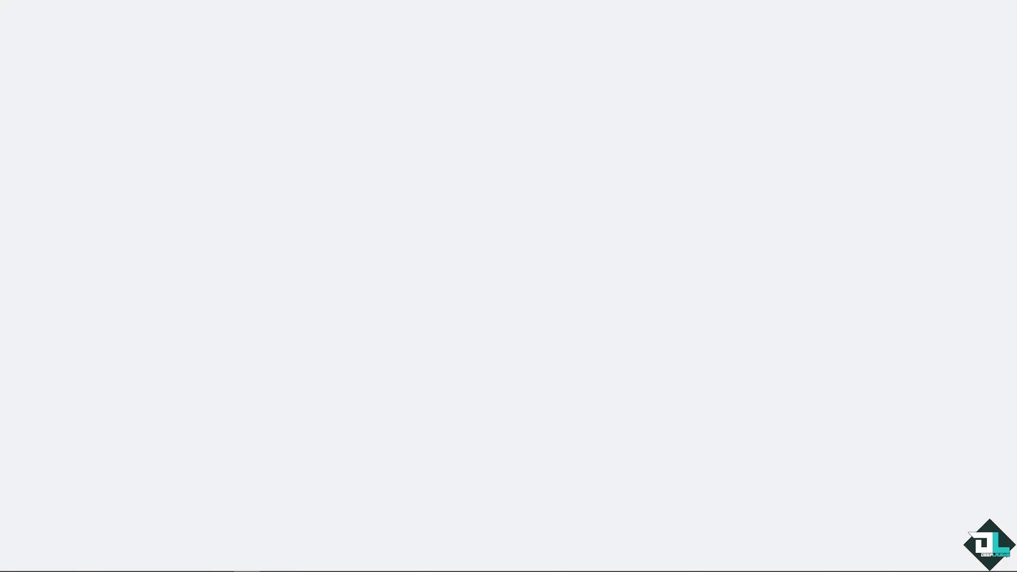
scroll(320, 375, "down", 8)
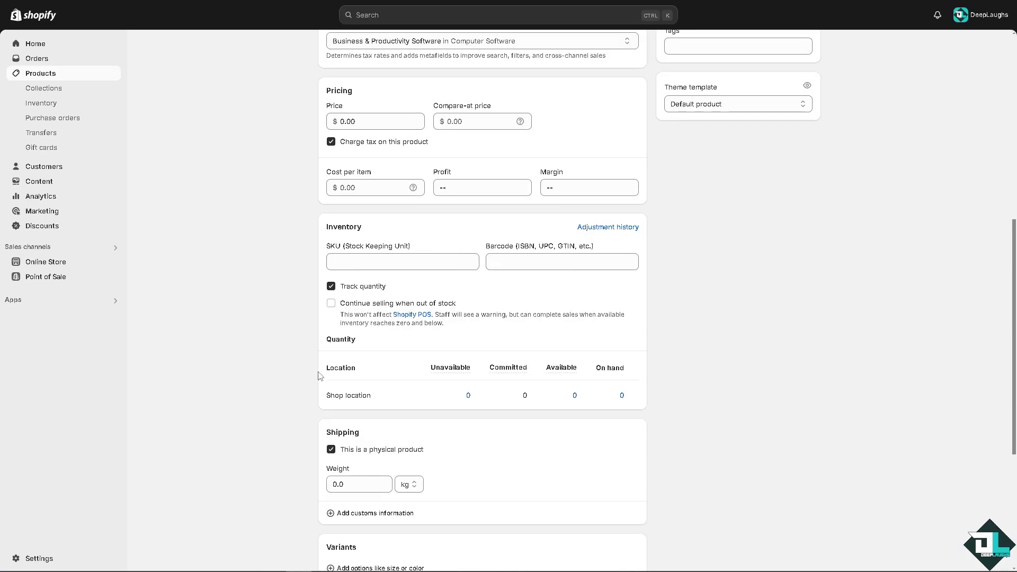
scroll(320, 375, "down", 3)
scroll(494, 257, "down", 2)
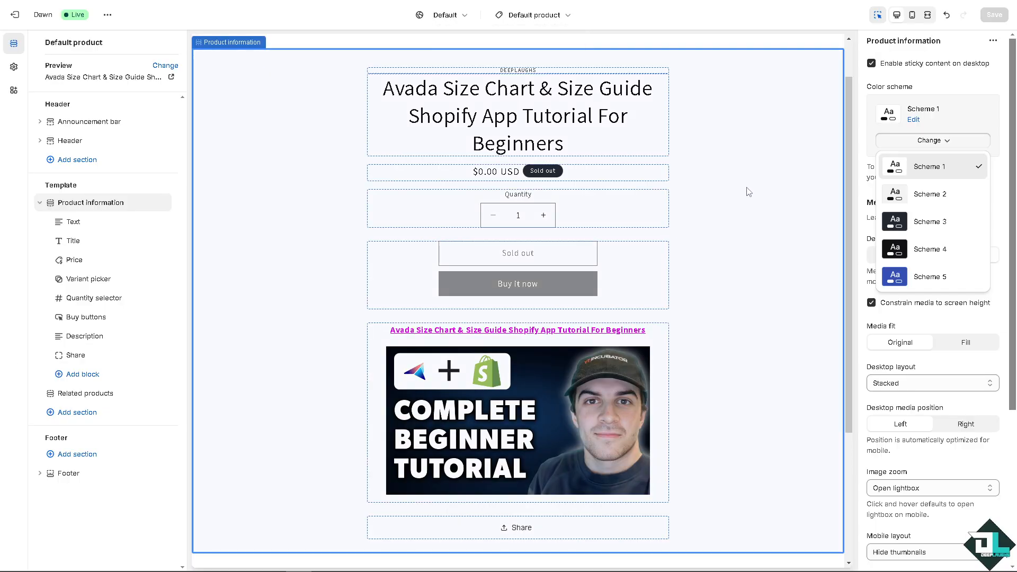
Step: Change the Product information section's color scheme to Scheme 5
left_click(920, 227)
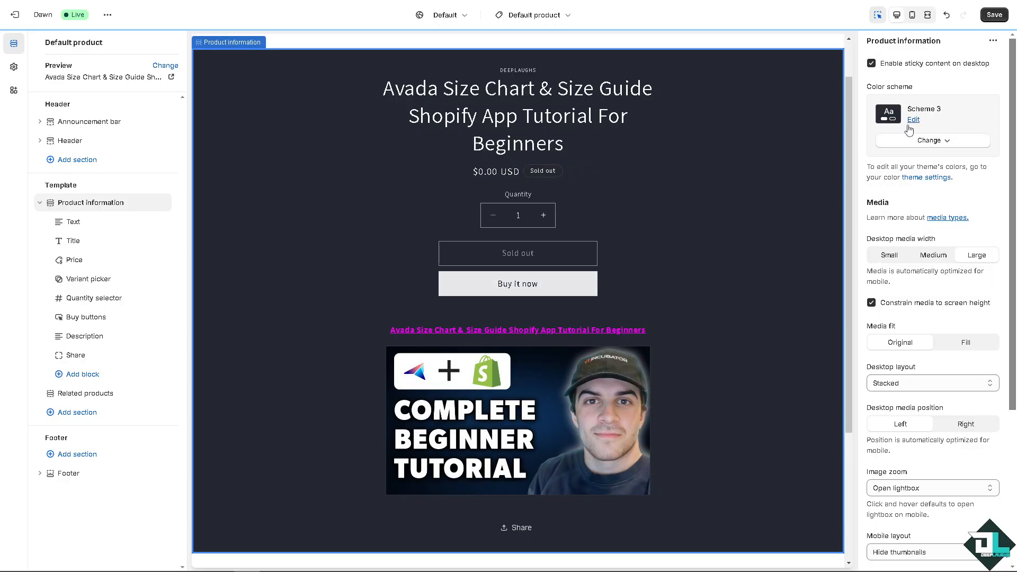
left_click(934, 142)
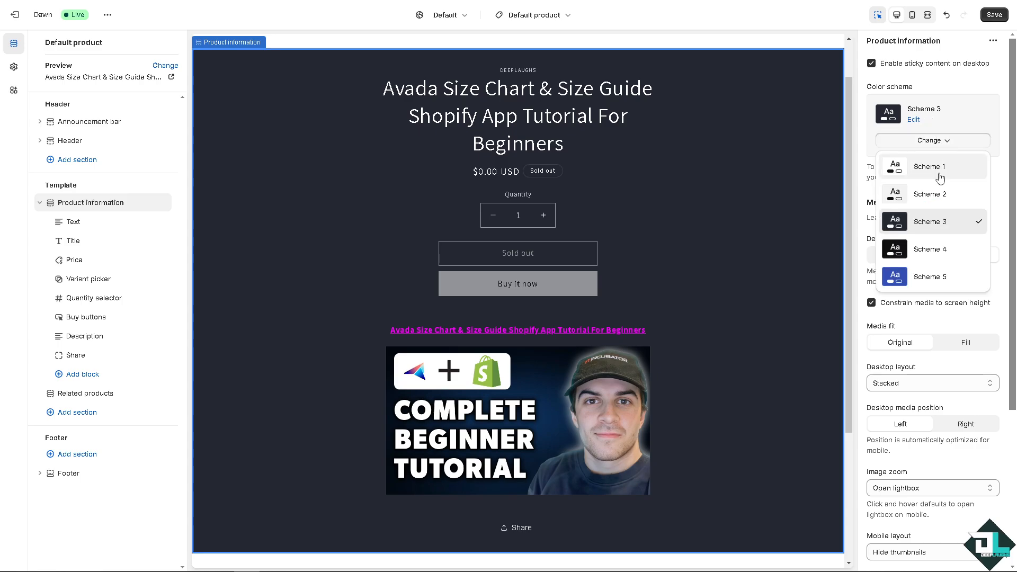
left_click(919, 278)
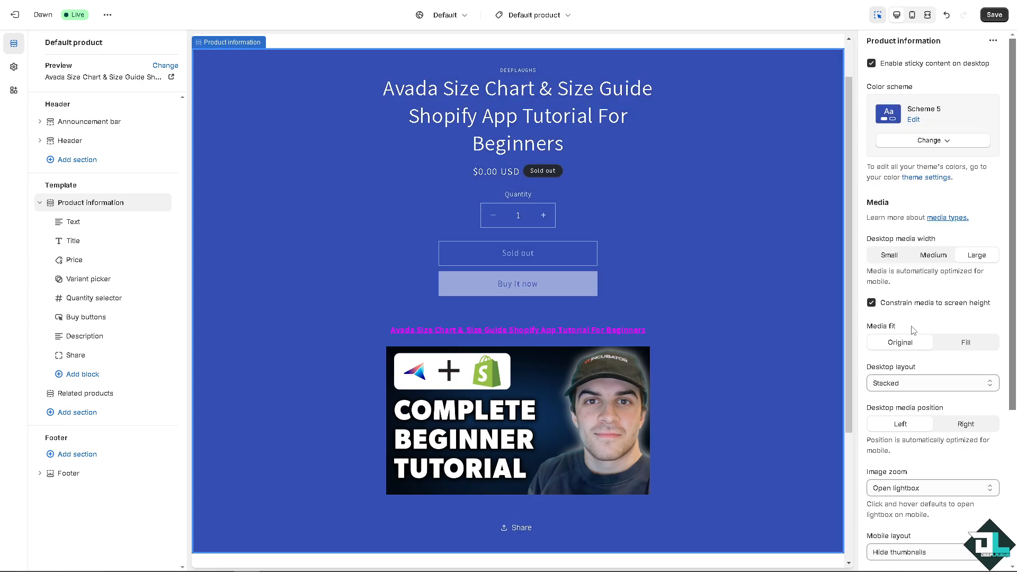
Step: Set the section's top padding to 100 px and bottom padding to 52 px
scroll(912, 357, "down", 3)
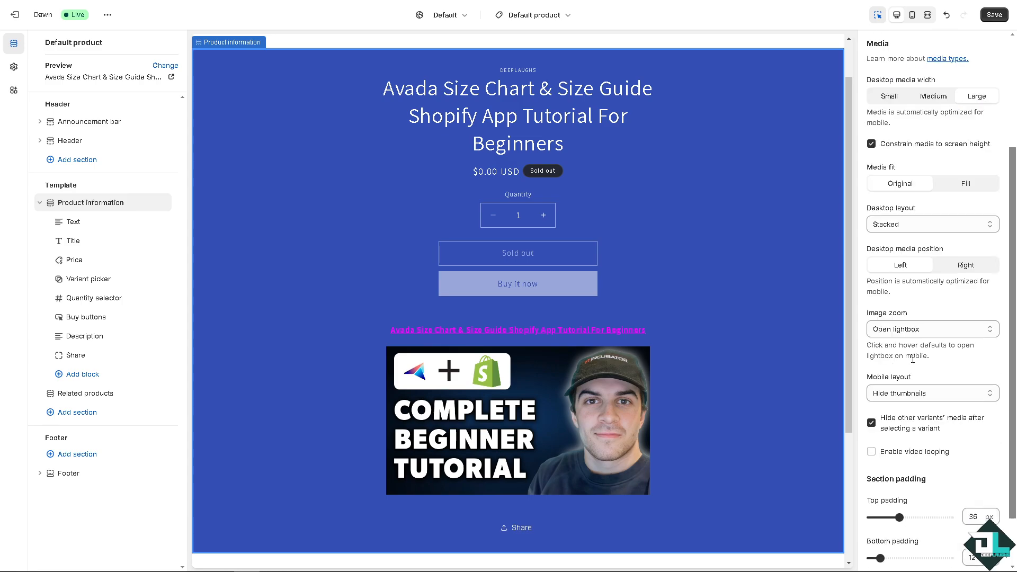
scroll(912, 359, "down", 1)
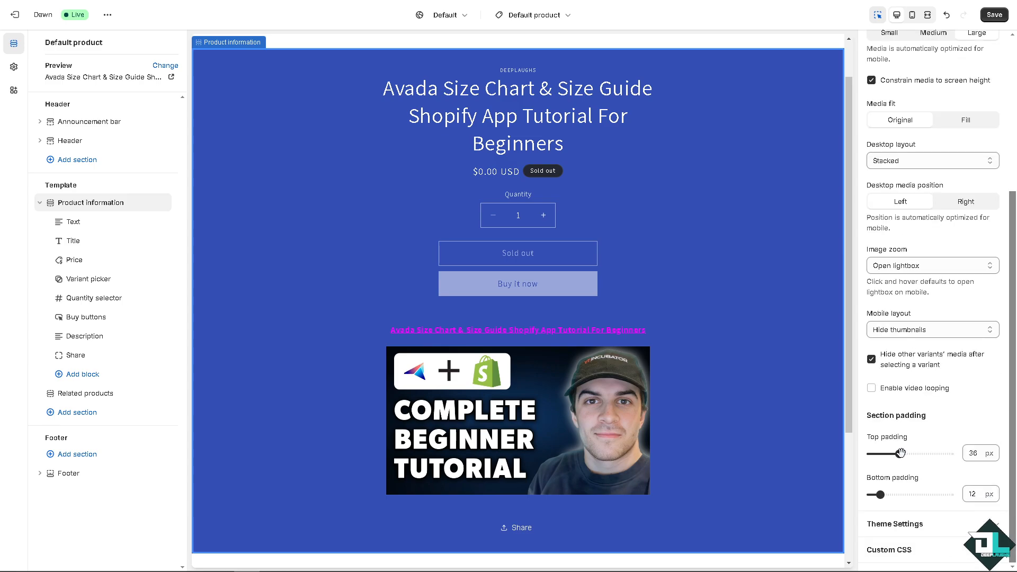
left_click_drag(899, 454, 949, 451)
left_click_drag(881, 495, 911, 494)
Step: Set the theme's page width to 1600 px
scroll(916, 493, "down", 2)
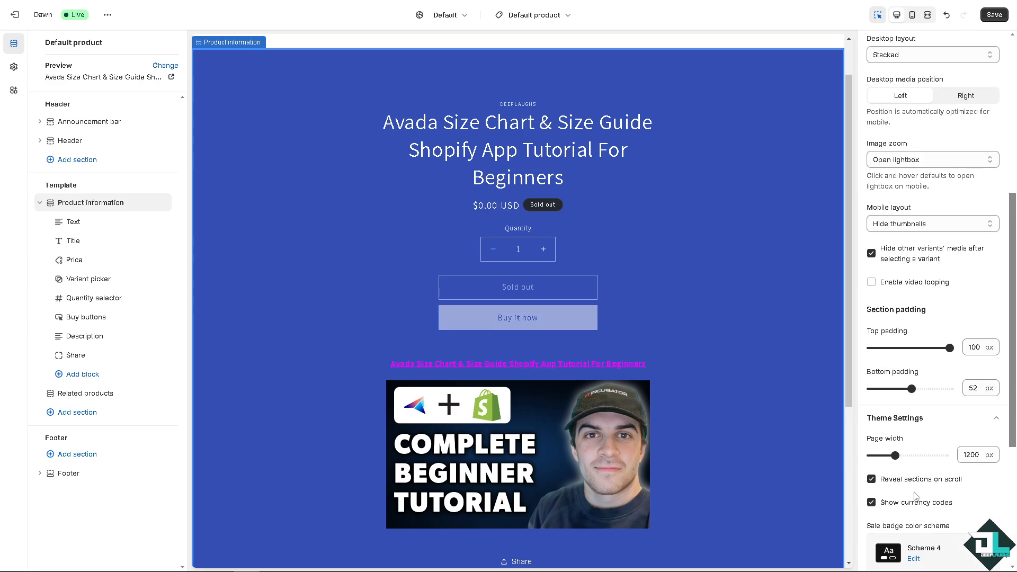
left_click_drag(912, 457, 944, 455)
scroll(873, 434, "down", 2)
scroll(873, 433, "down", 3)
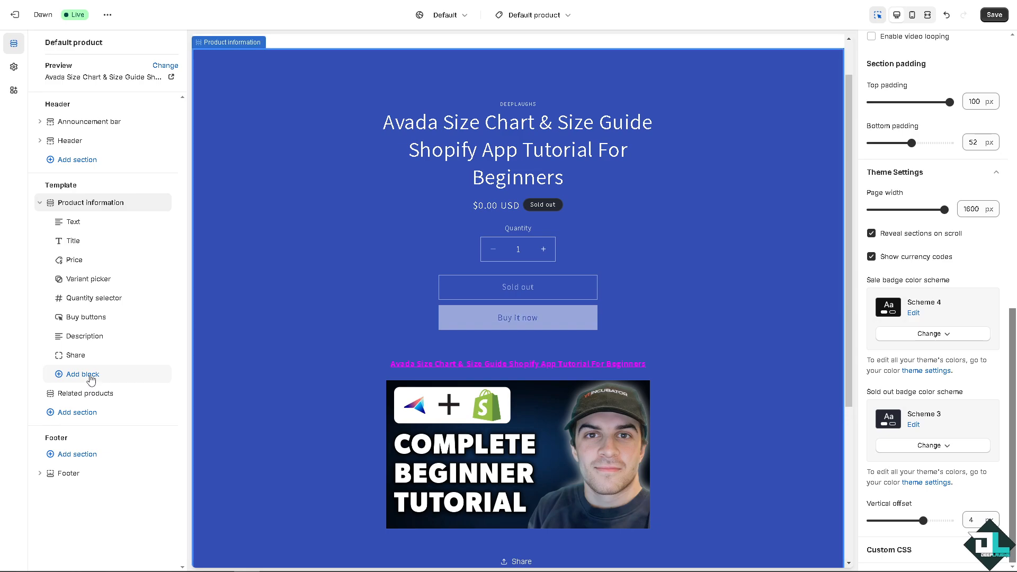
left_click(82, 375)
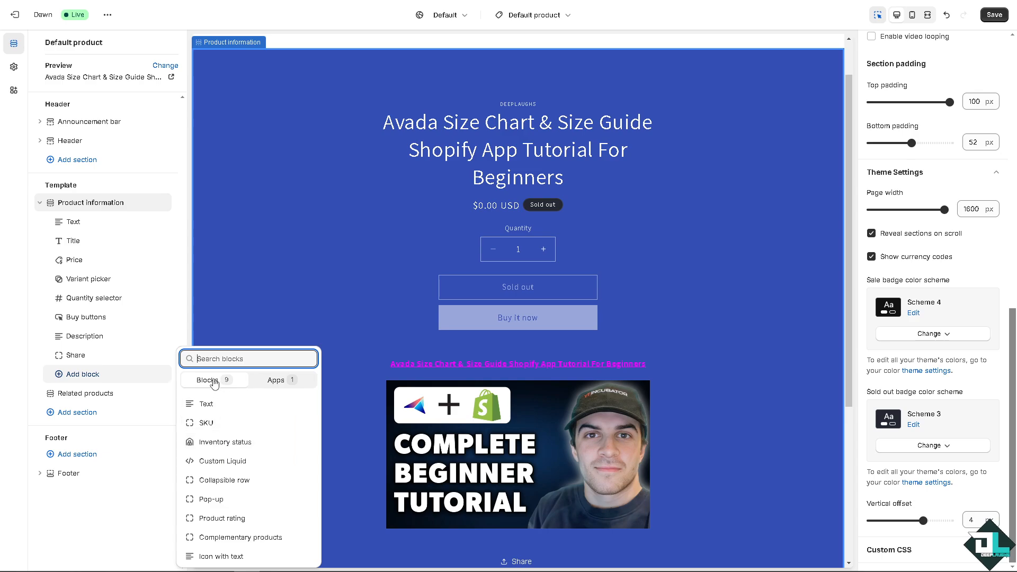
left_click(298, 209)
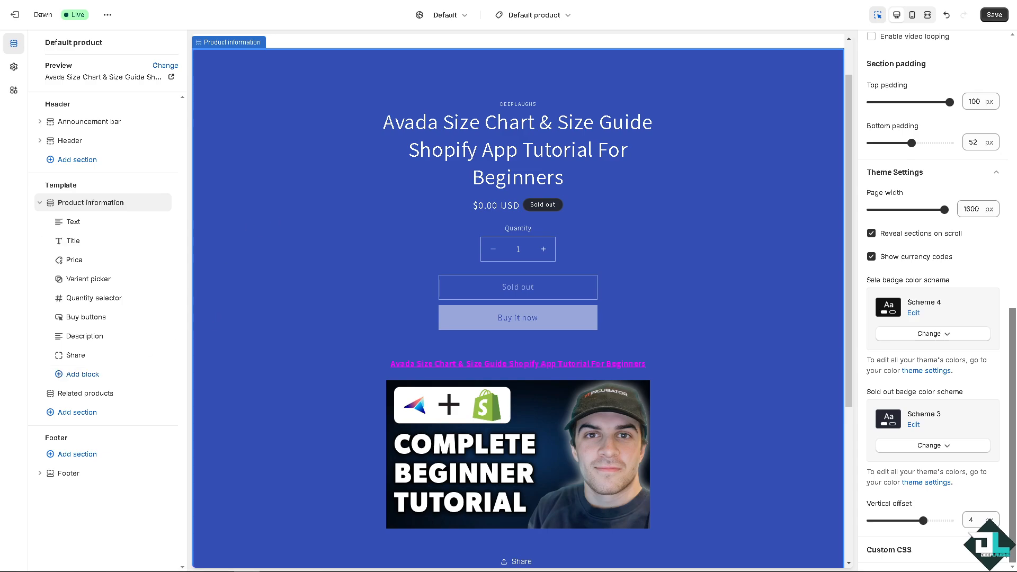
Step: Select the quantity selector block and preview the product page in mobile and fullscreen views
left_click(544, 249)
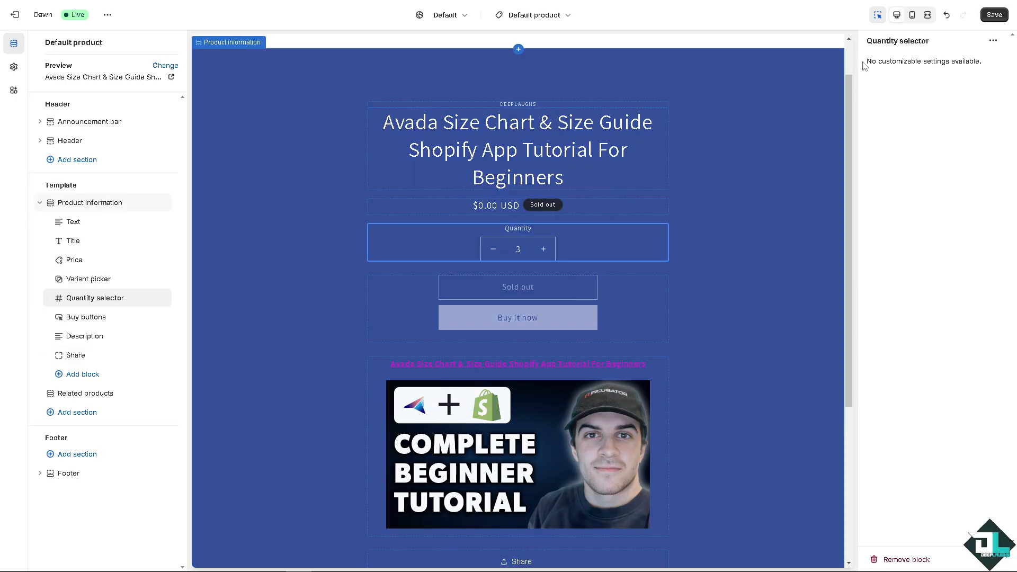
left_click(911, 18)
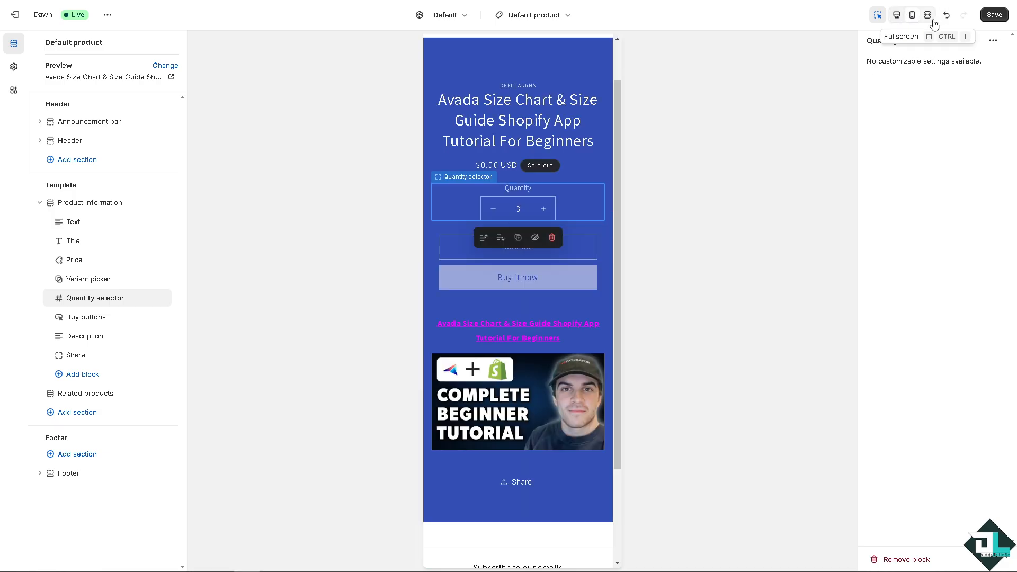
left_click(928, 16)
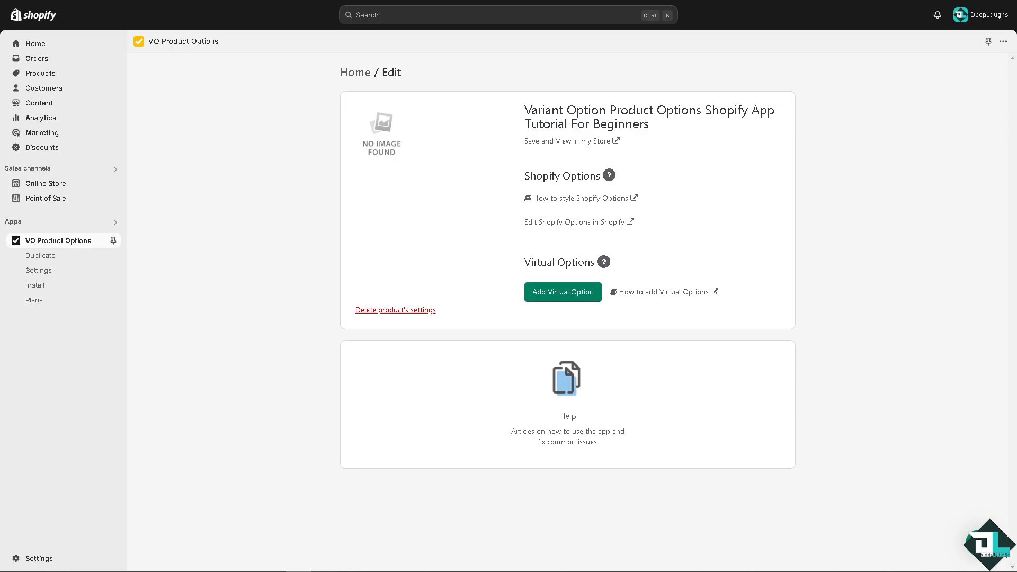
Step: Open the Duplicate tool and choose the Variant Option Product Options product as the source of settings
left_click(53, 258)
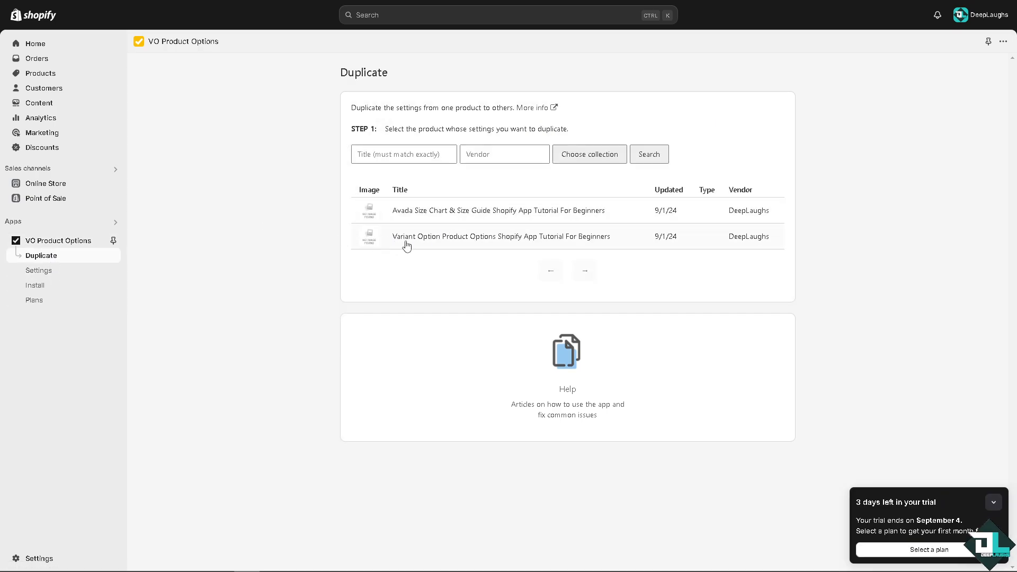
left_click_drag(422, 241, 279, 269)
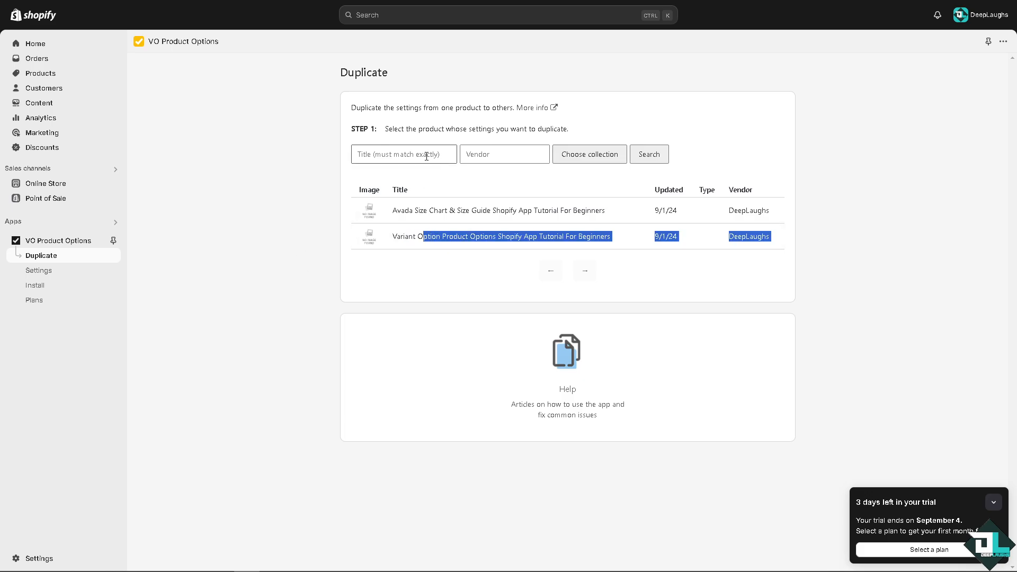
left_click(488, 238)
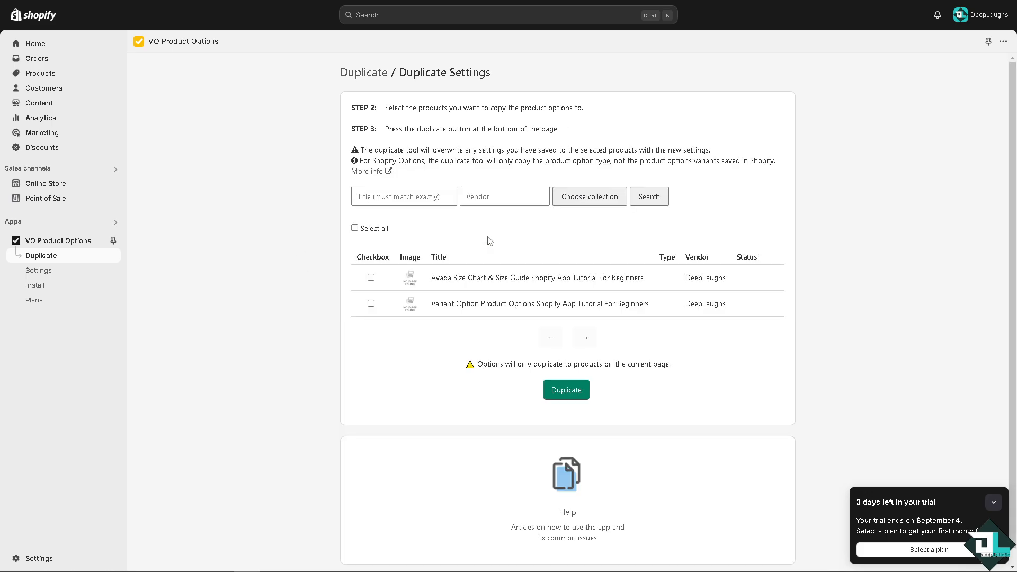
left_click(572, 370)
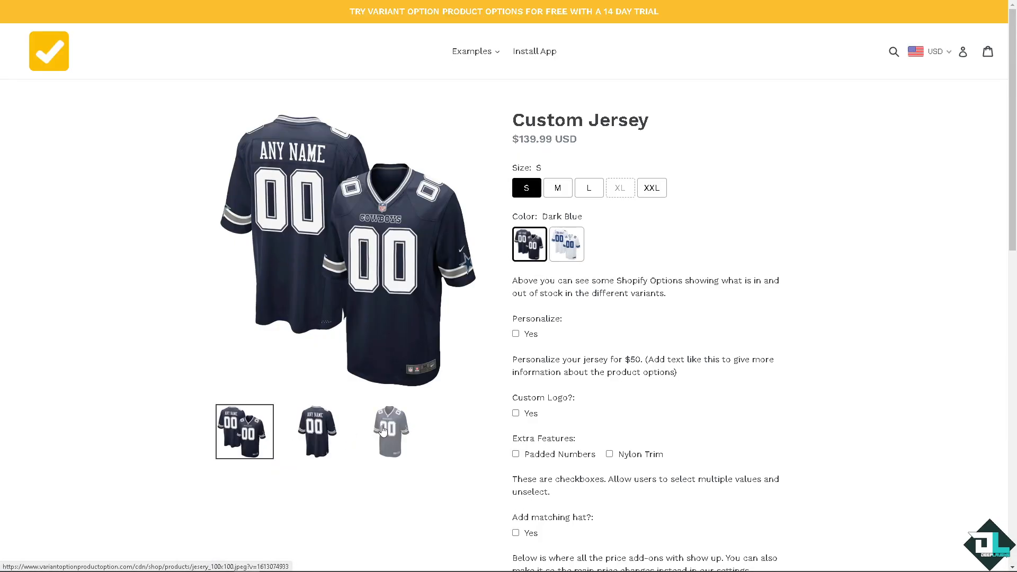
Step: Browse the Custom Jersey demo page's images and the other example products
left_click(377, 430)
left_click(320, 430)
scroll(320, 427, "down", 7)
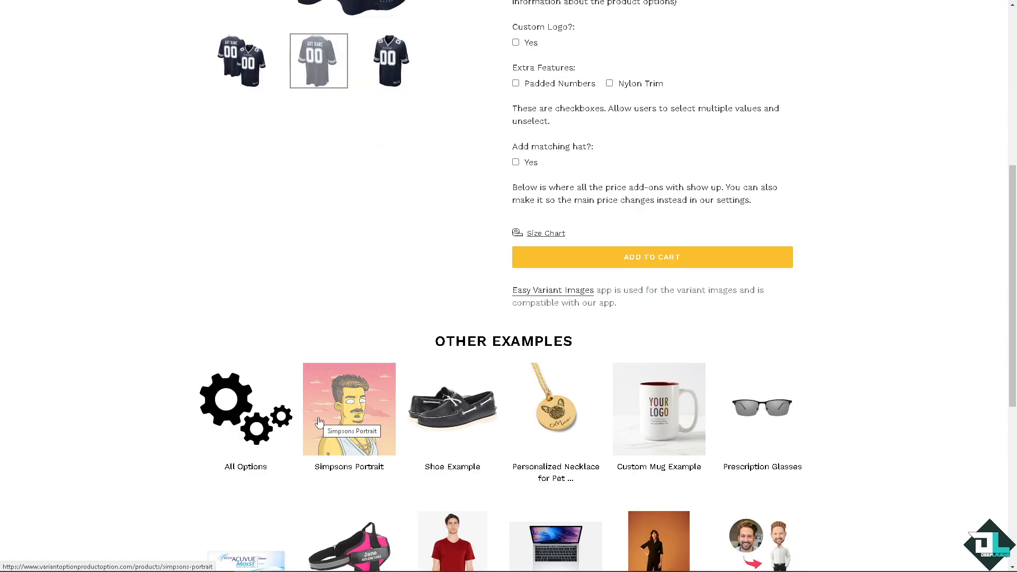
scroll(320, 422, "down", 2)
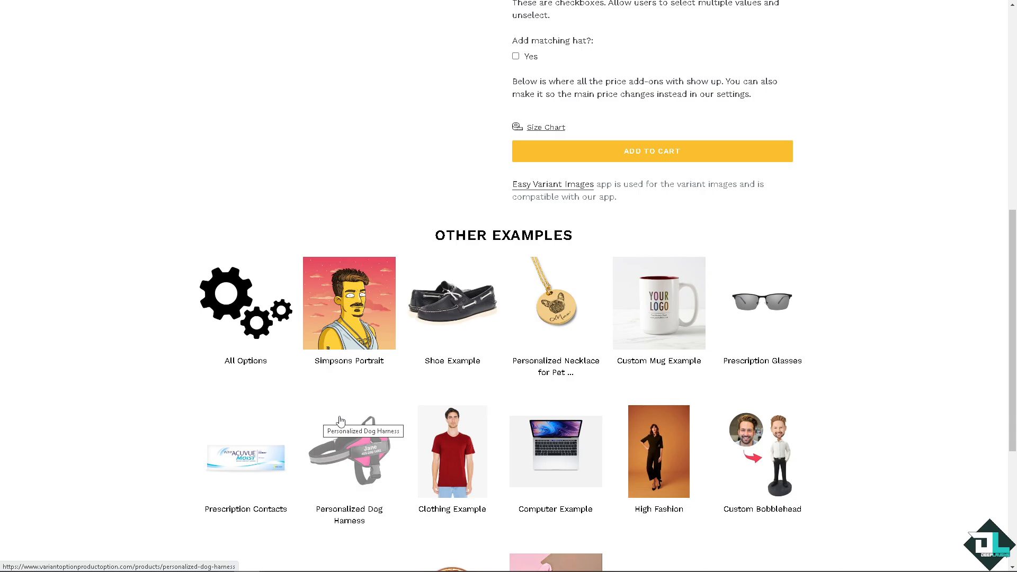
scroll(341, 420, "down", 5)
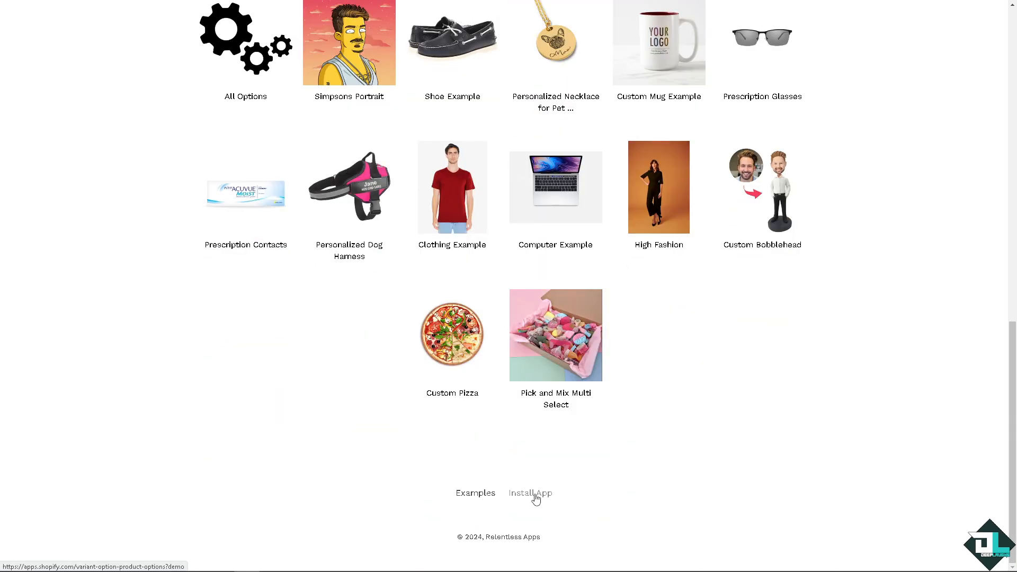
scroll(388, 380, "up", 2)
scroll(389, 379, "up", 6)
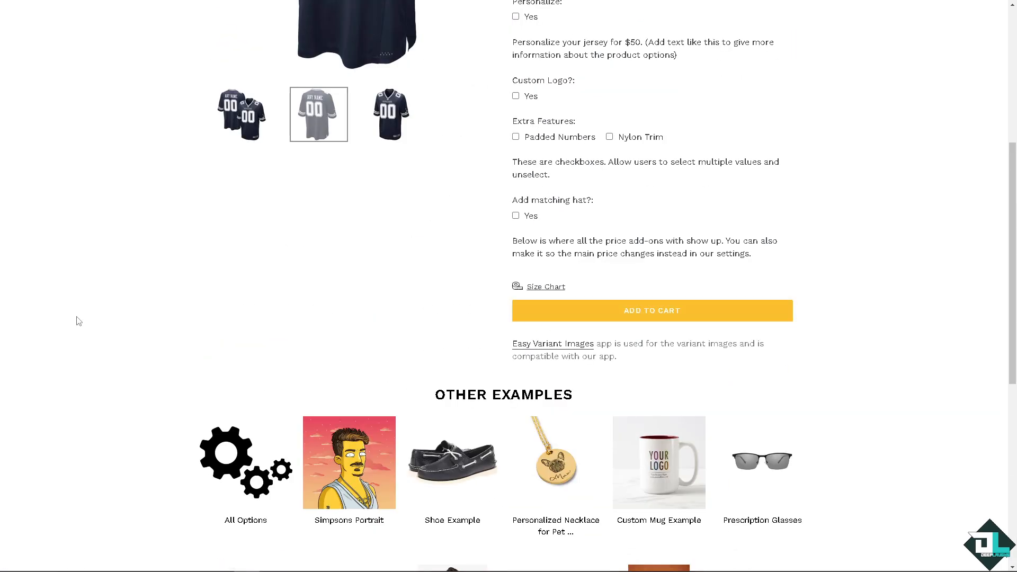